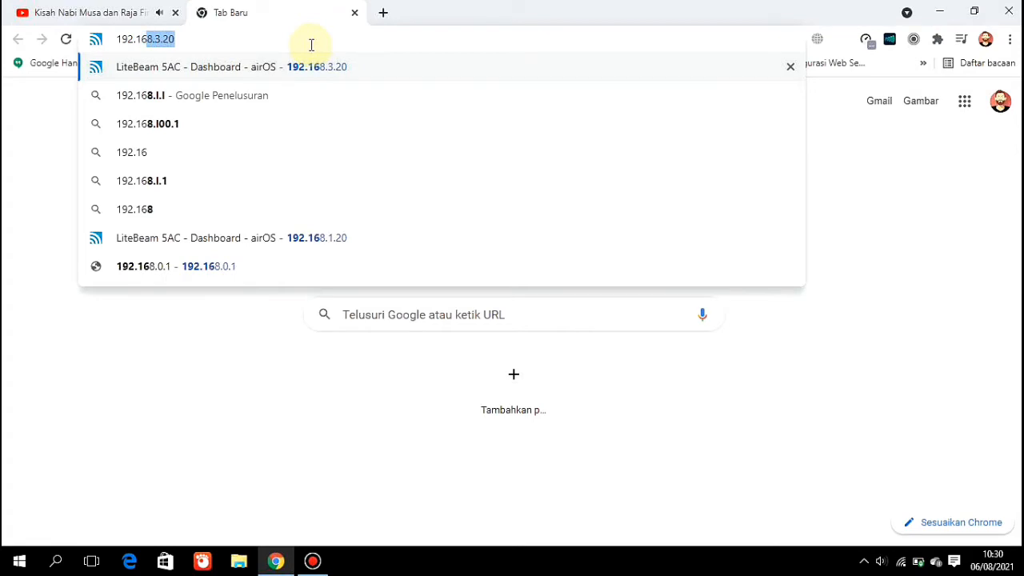
Step: Open the LiteBeam 5AC login page at the address 192.168.3.20
{"action": "type", "text": "."}
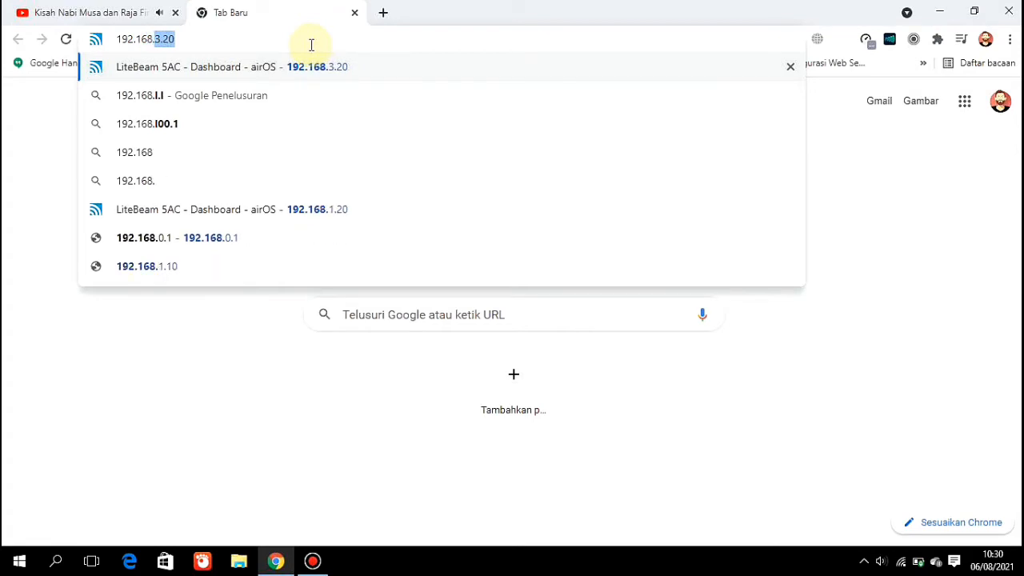
{"action": "type", "text": "3.20"}
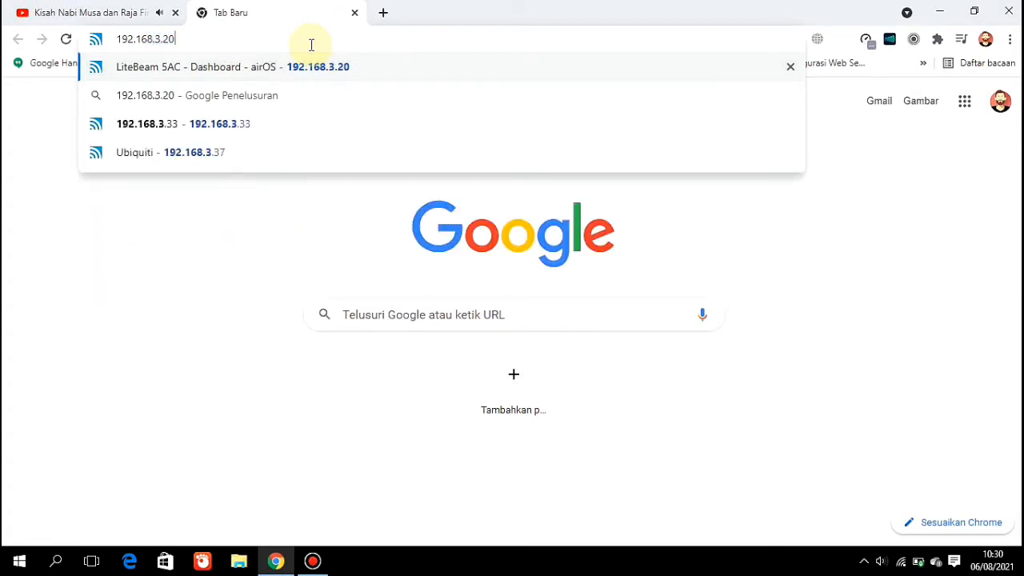
{"action": "key", "text": "Return"}
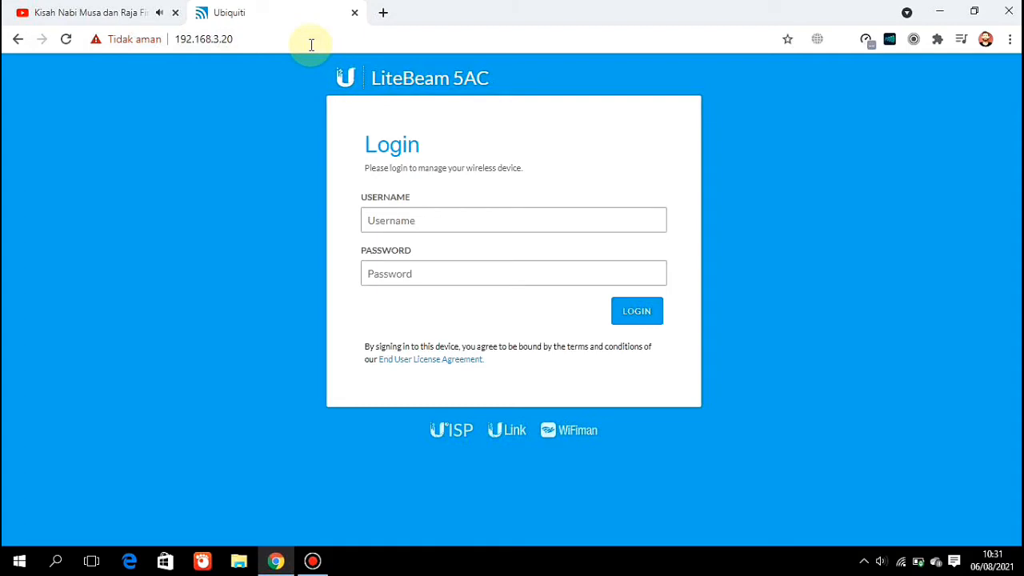
Step: Log in to the LiteBeam 5AC with the saved username admin1234 and the account password
{"action": "key", "text": "Down"}
{"action": "key", "text": "Down"}
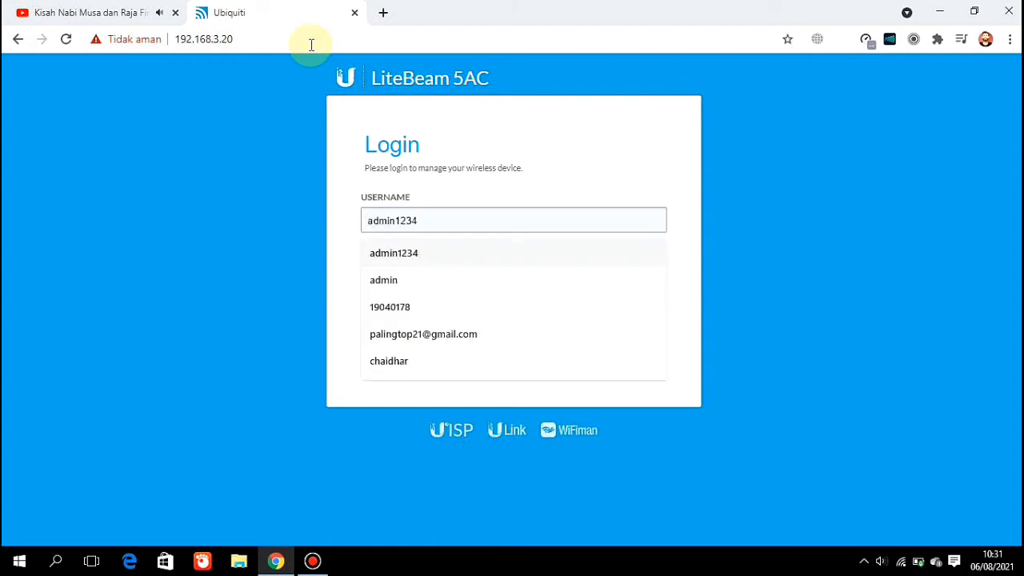
{"action": "key", "text": "Return"}
{"action": "key", "text": "Tab"}
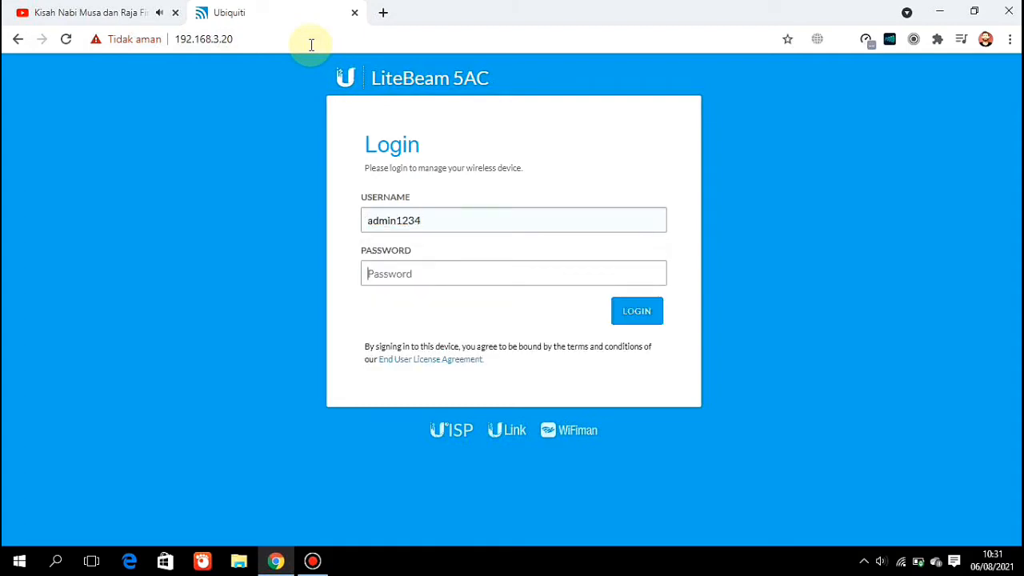
{"action": "type", "text": "••••••••••••••"}
{"action": "key", "text": "Return"}
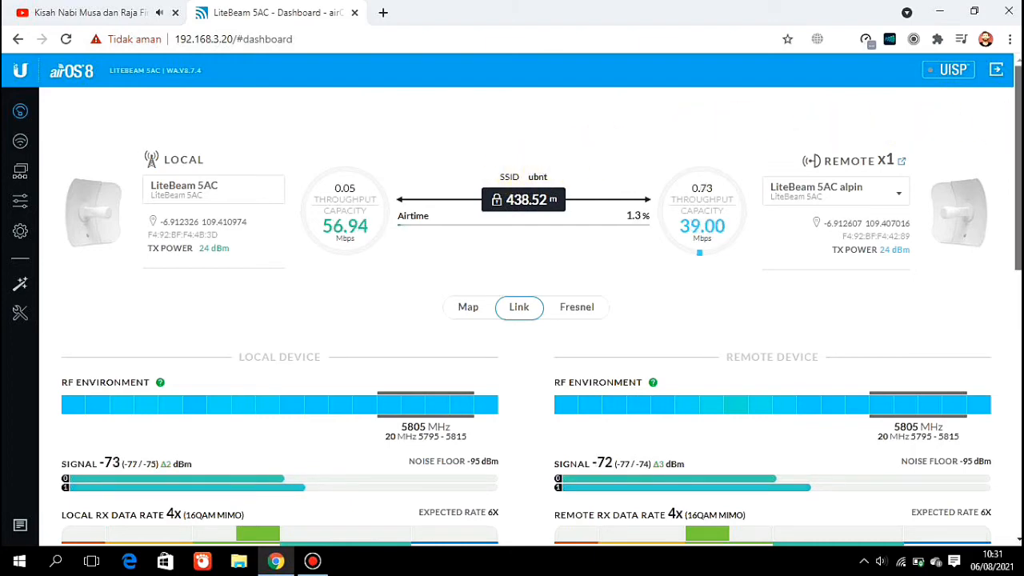
Step: Examine the signal readings of the local and remote devices on the dashboard
{"action": "scroll", "coordinate": [511, 320], "scroll_direction": "down", "scroll_amount": 3}
{"action": "scroll", "coordinate": [183, 224], "scroll_direction": "down", "scroll_amount": 2}
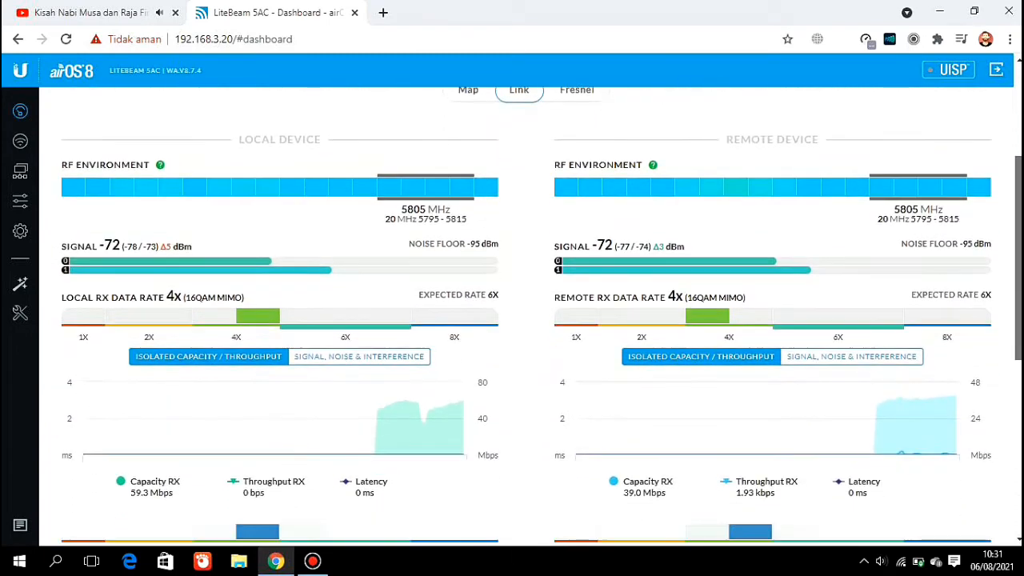
{"action": "left_click_drag", "start_coordinate": [62, 247], "coordinate": [191, 248]}
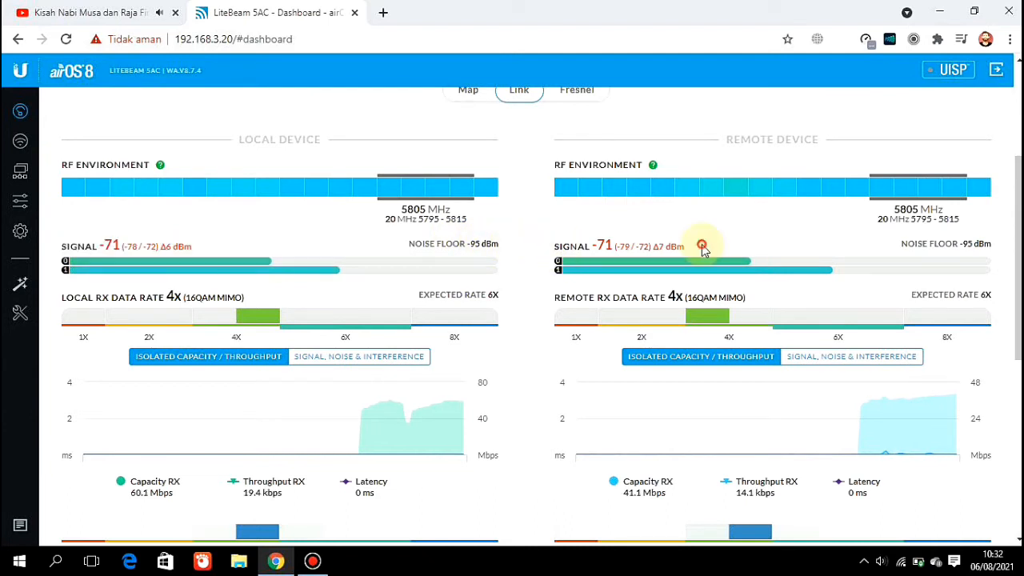
{"action": "triple_click", "coordinate": [703, 247]}
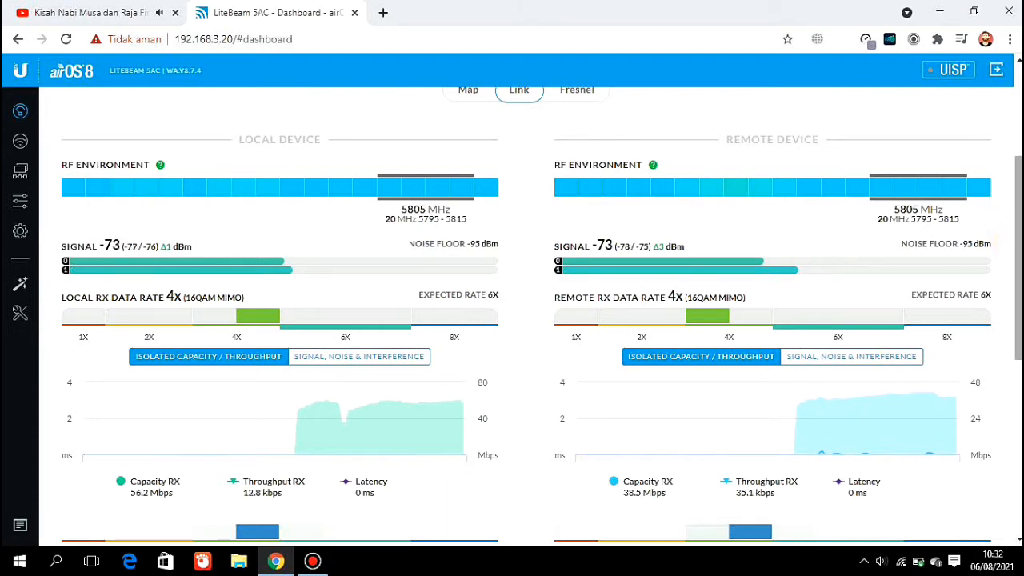
Step: Switch both the local and remote device charts to Signal, Noise & Interference
{"action": "scroll", "coordinate": [528, 320], "scroll_direction": "down", "scroll_amount": 2}
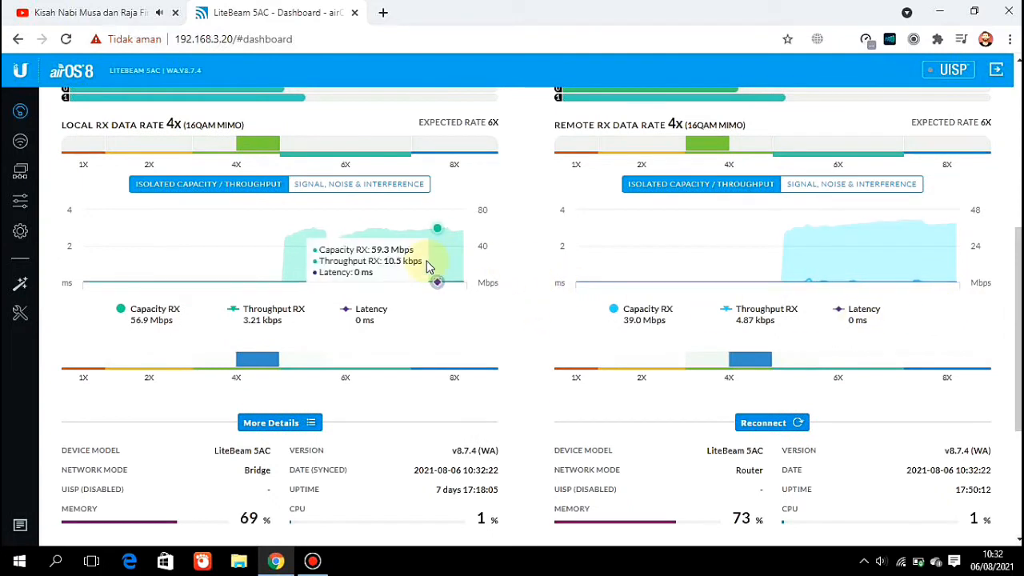
{"action": "left_click", "coordinate": [405, 190]}
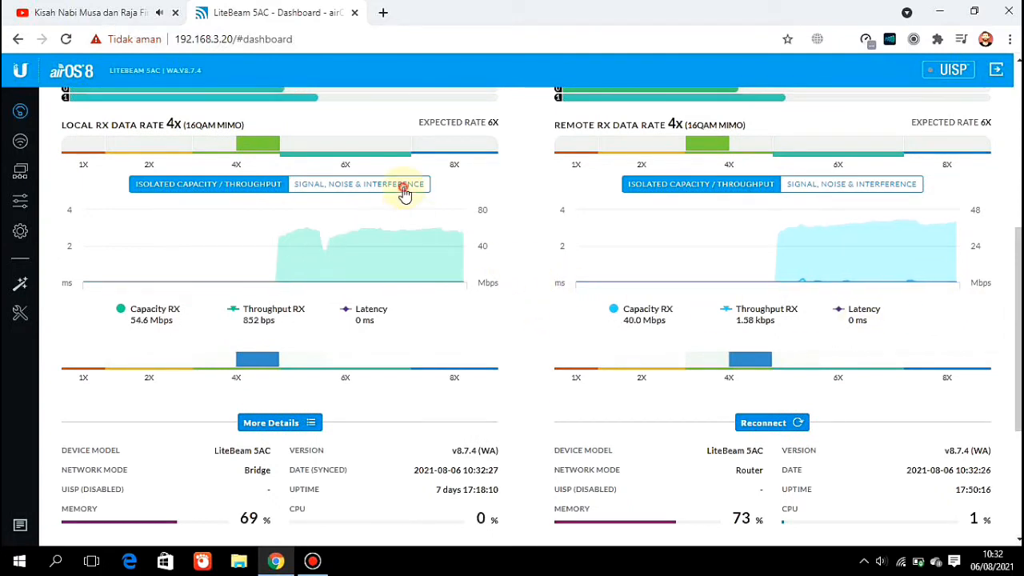
{"action": "left_click", "coordinate": [815, 191]}
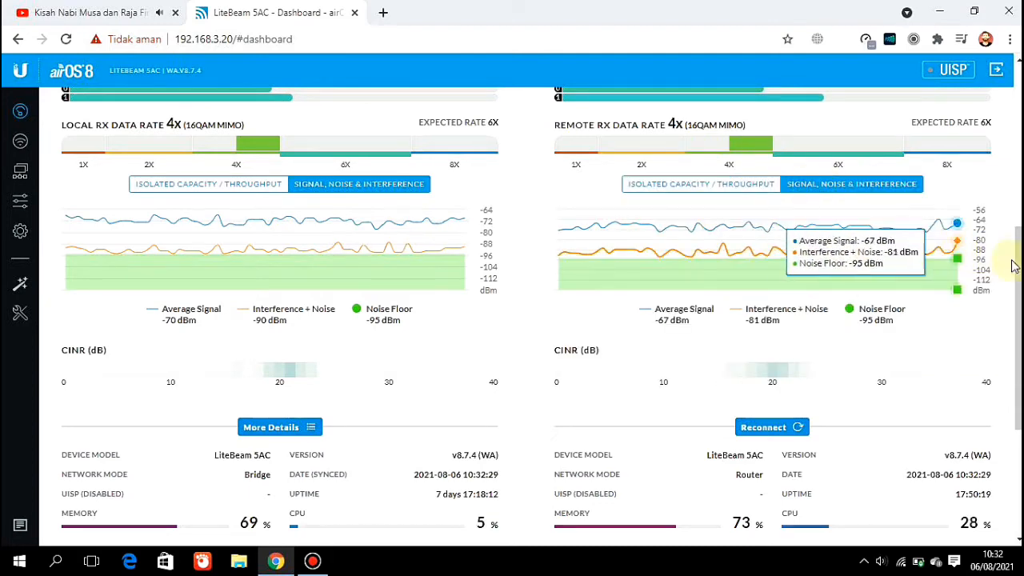
Step: Review the device, wireless and Ethernet details of both devices, and return to the link overview
{"action": "scroll", "coordinate": [1015, 266], "scroll_direction": "down", "scroll_amount": 2}
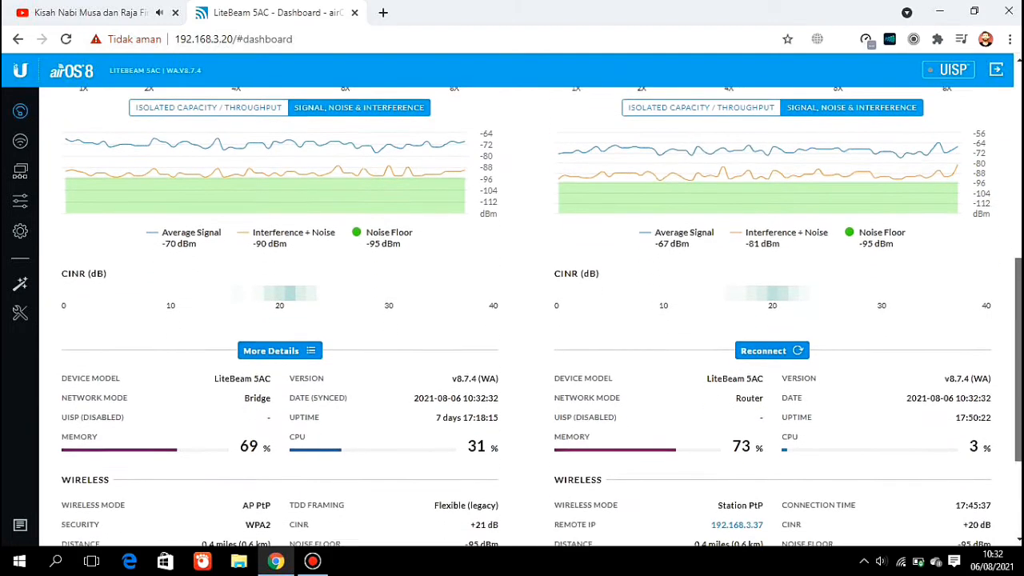
{"action": "scroll", "coordinate": [610, 308], "scroll_direction": "down", "scroll_amount": 2}
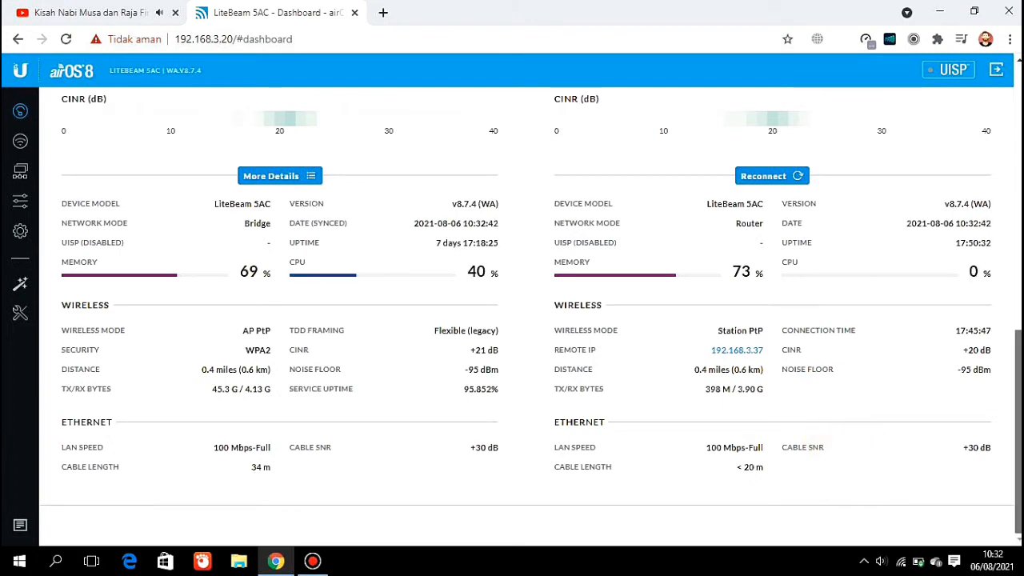
{"action": "scroll", "coordinate": [530, 314], "scroll_direction": "up", "scroll_amount": 6}
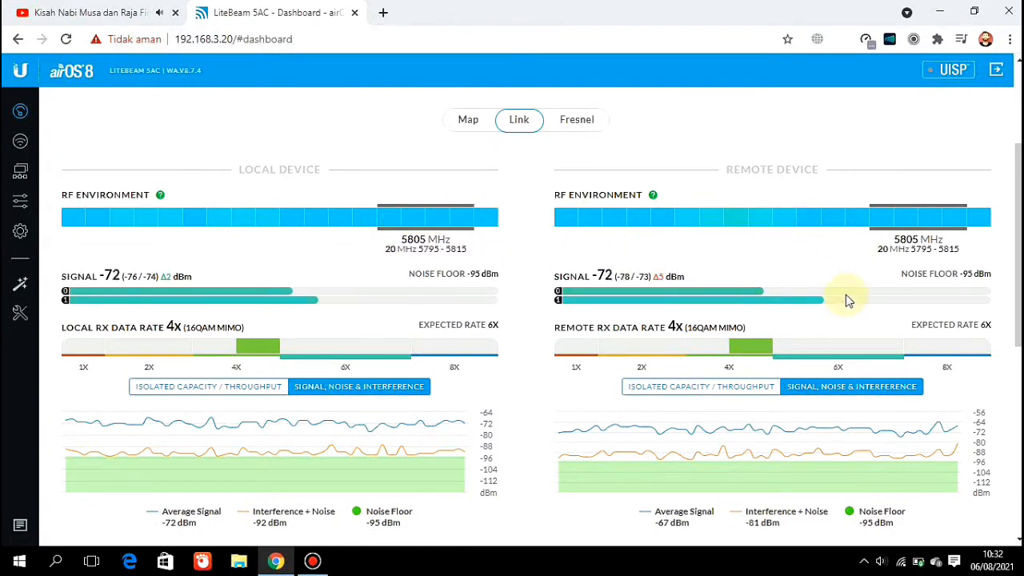
{"action": "scroll", "coordinate": [852, 296], "scroll_direction": "up", "scroll_amount": 3}
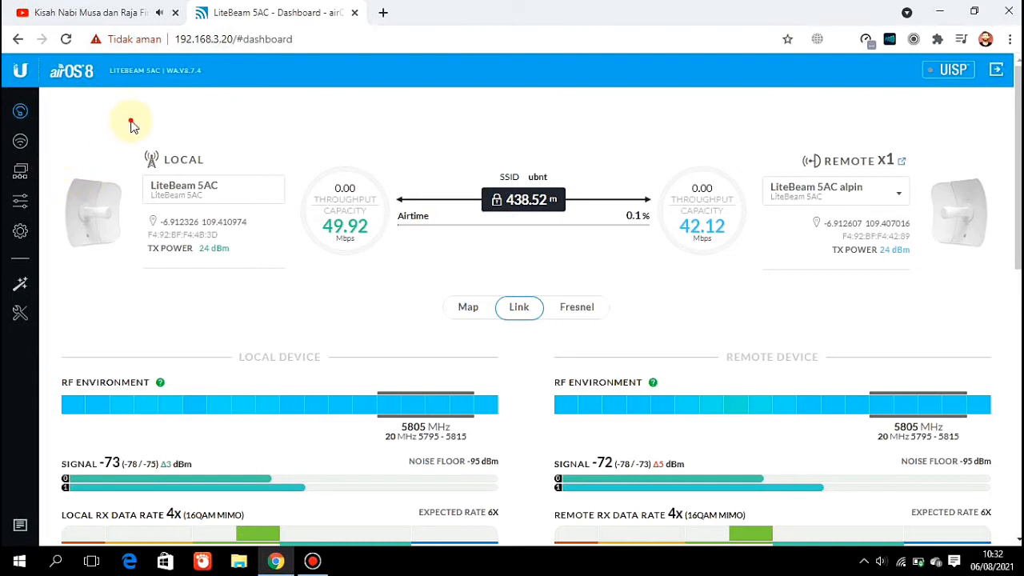
{"action": "left_click_drag", "start_coordinate": [130, 121], "coordinate": [75, 129]}
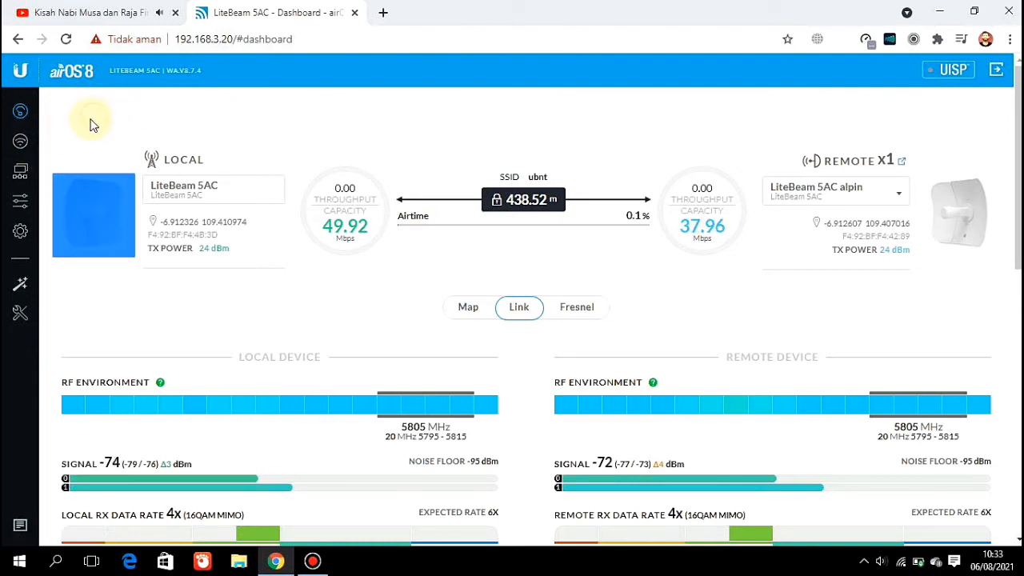
Step: Open the wireless settings page and examine the Access Point and PTP Mode settings
{"action": "left_click", "coordinate": [32, 140]}
{"action": "left_click", "coordinate": [30, 140]}
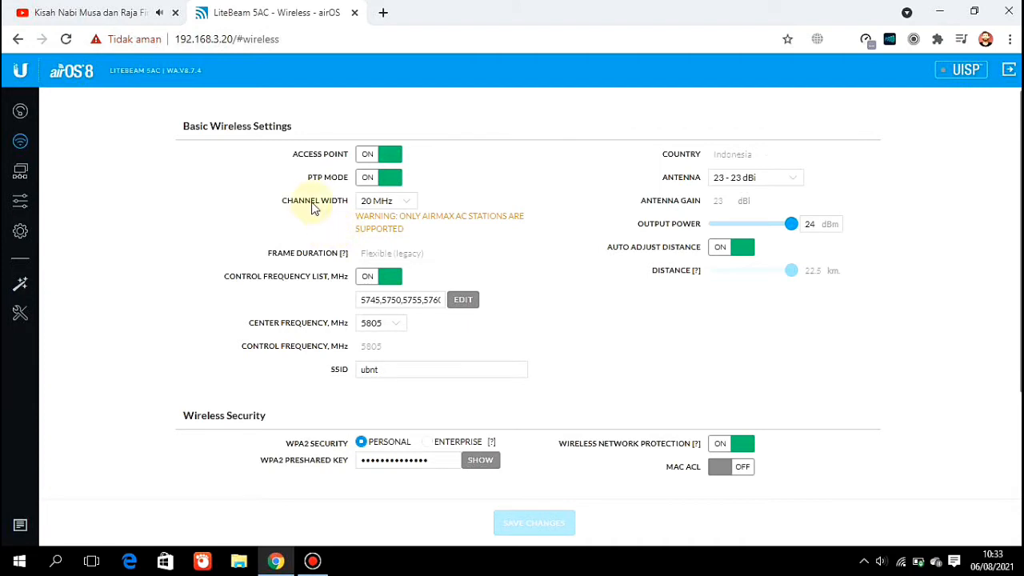
{"action": "left_click_drag", "start_coordinate": [286, 160], "coordinate": [352, 166]}
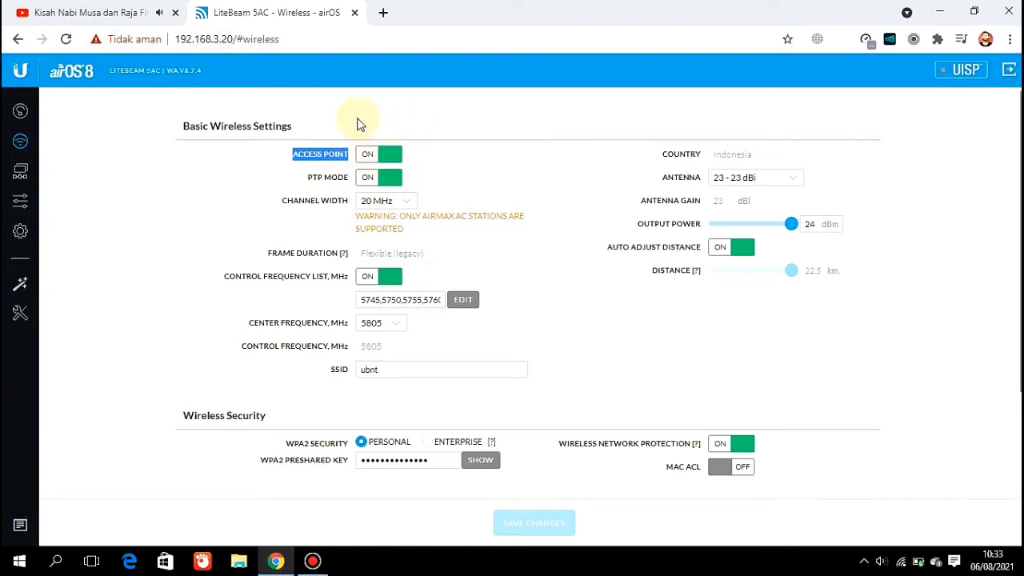
{"action": "left_click", "coordinate": [408, 134]}
{"action": "left_click_drag", "start_coordinate": [304, 177], "coordinate": [358, 187]}
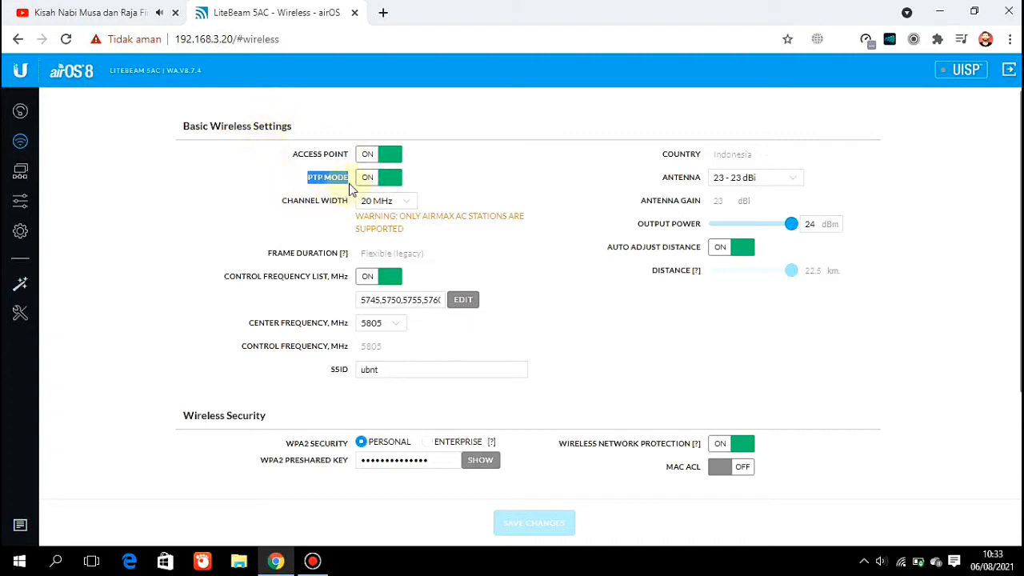
{"action": "left_click", "coordinate": [294, 179]}
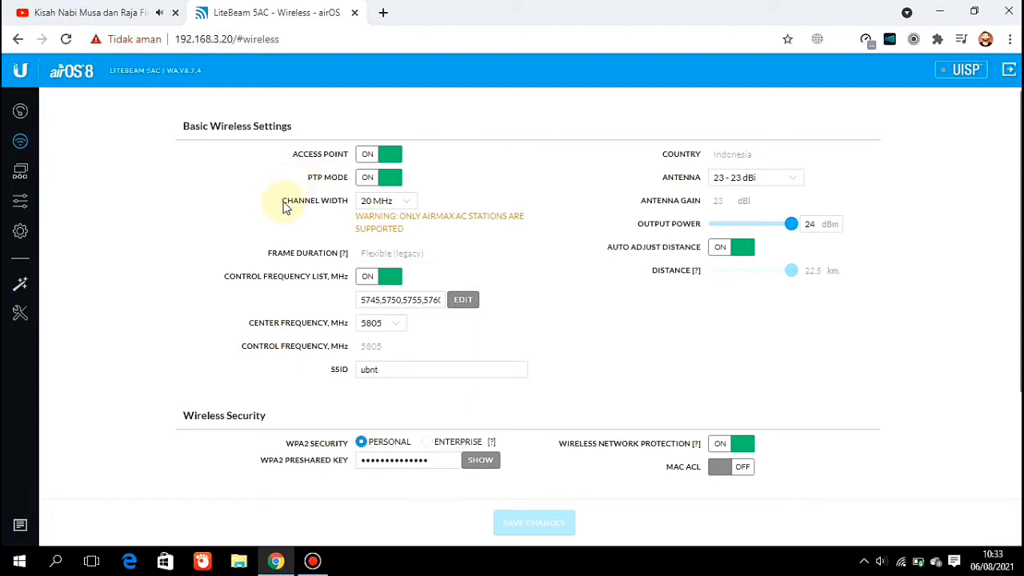
Step: Examine the available channel width options and the warning below them without changing the width
{"action": "left_click", "coordinate": [389, 202]}
{"action": "left_click", "coordinate": [274, 202]}
{"action": "left_click_drag", "start_coordinate": [275, 206], "coordinate": [456, 232]}
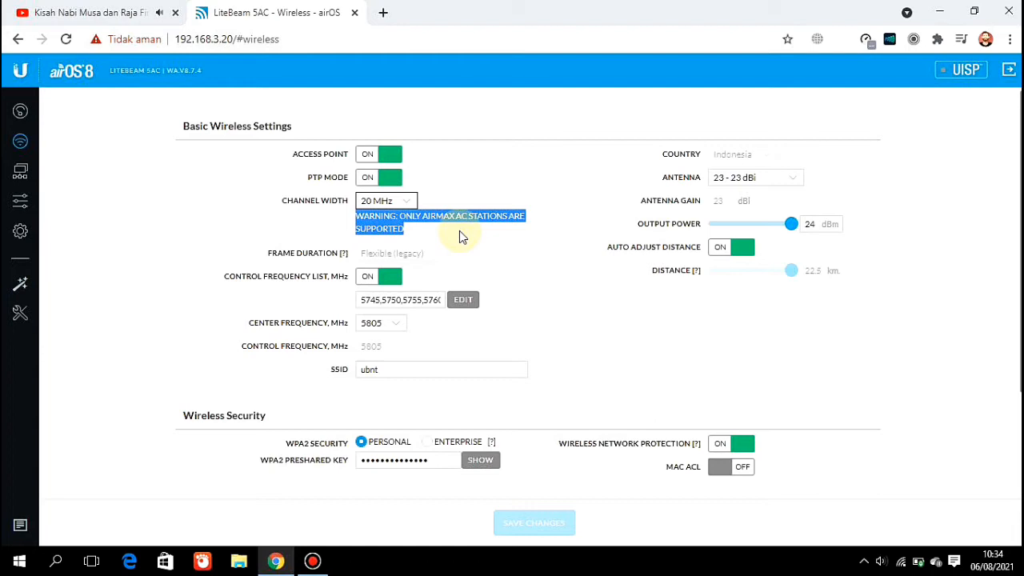
{"action": "left_click", "coordinate": [416, 203]}
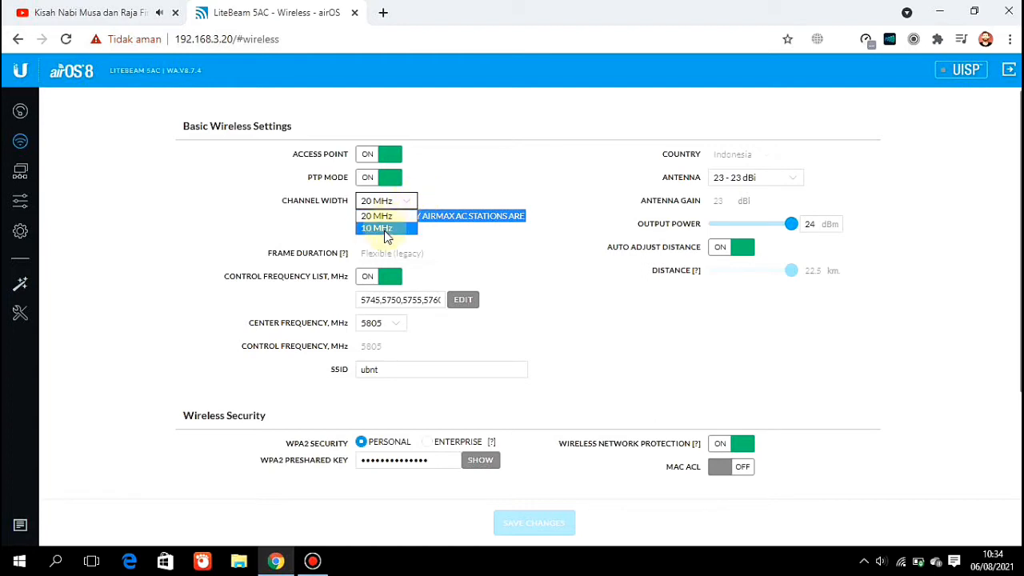
{"action": "left_click", "coordinate": [447, 183]}
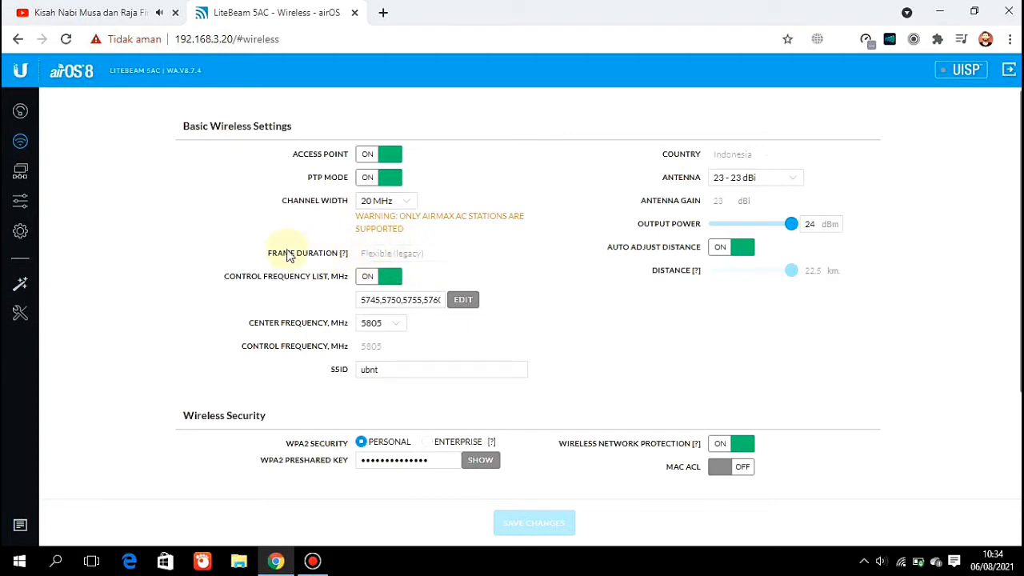
Step: Enable Select All in the control frequency list and confirm the selection
{"action": "left_click_drag", "start_coordinate": [210, 276], "coordinate": [414, 272]}
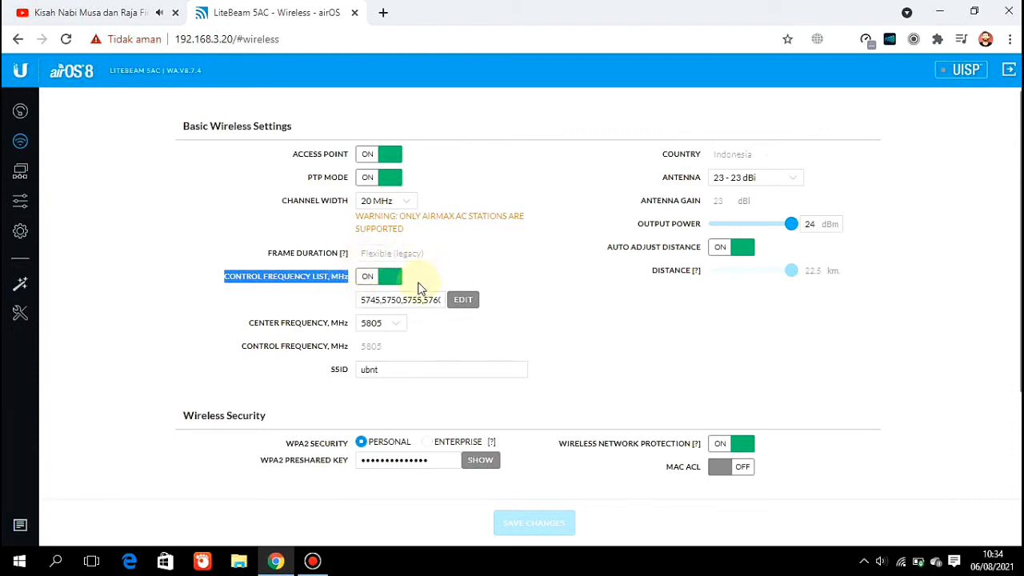
{"action": "left_click", "coordinate": [470, 280]}
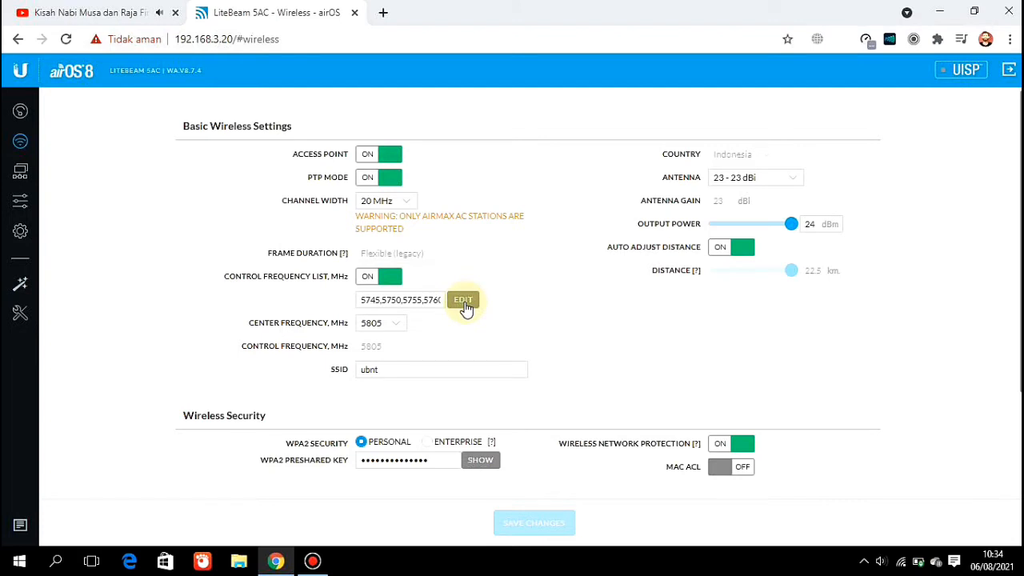
{"action": "left_click", "coordinate": [464, 306]}
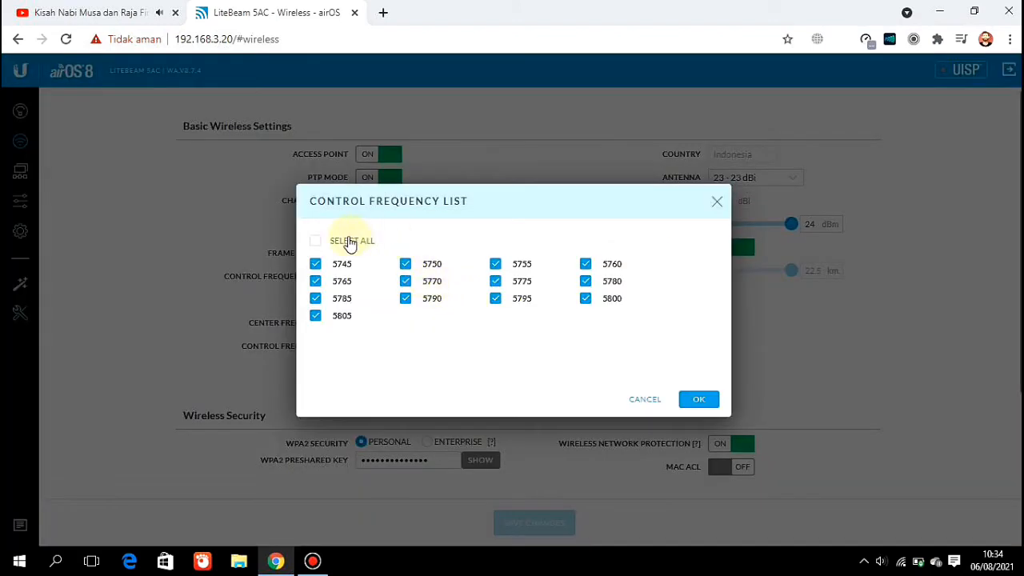
{"action": "left_click", "coordinate": [316, 240]}
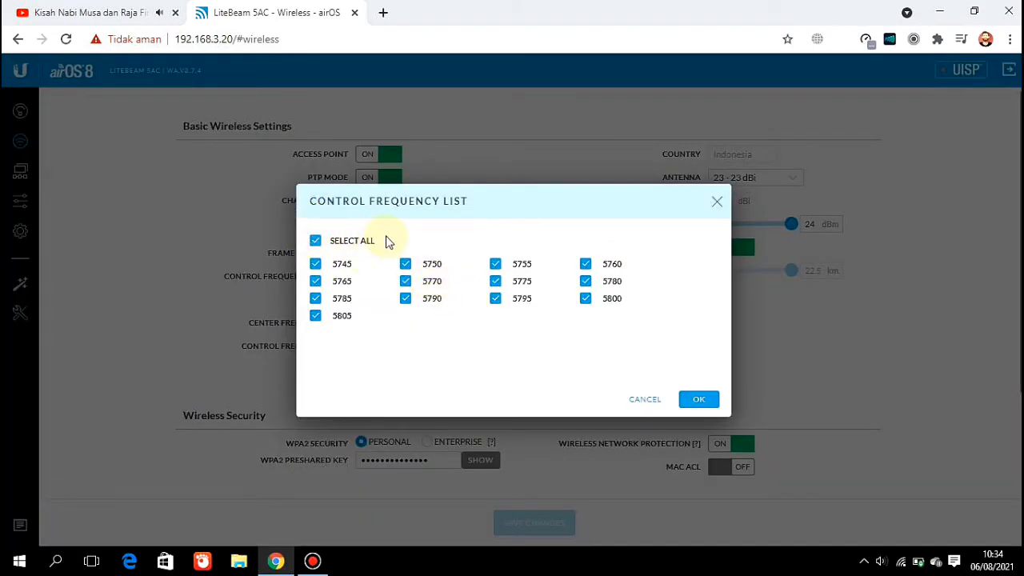
{"action": "left_click_drag", "start_coordinate": [374, 241], "coordinate": [320, 229]}
{"action": "left_click", "coordinate": [413, 228]}
{"action": "left_click", "coordinate": [710, 403]}
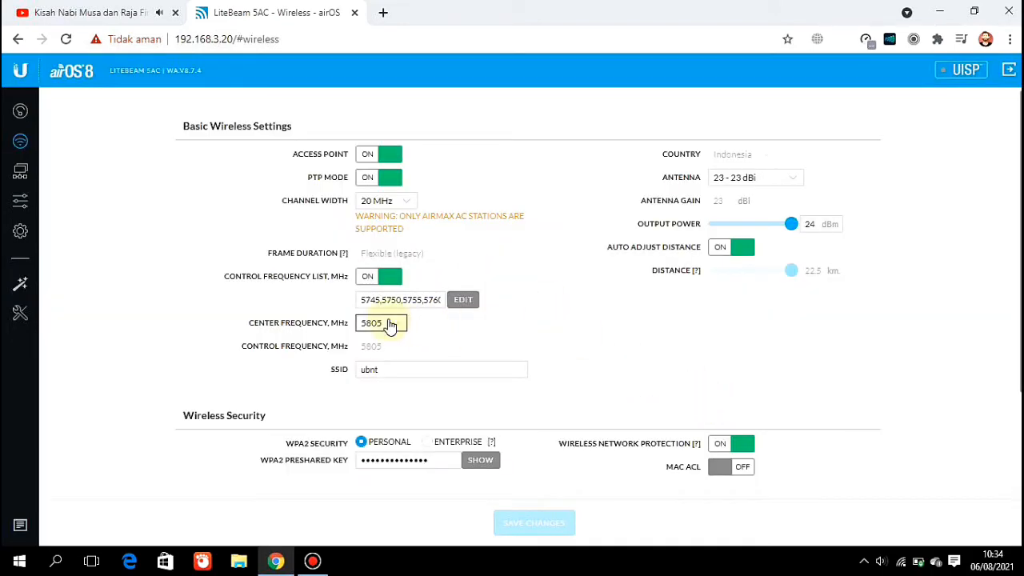
Step: Examine the center frequency and SSID in the basic wireless settings
{"action": "left_click_drag", "start_coordinate": [250, 324], "coordinate": [349, 328]}
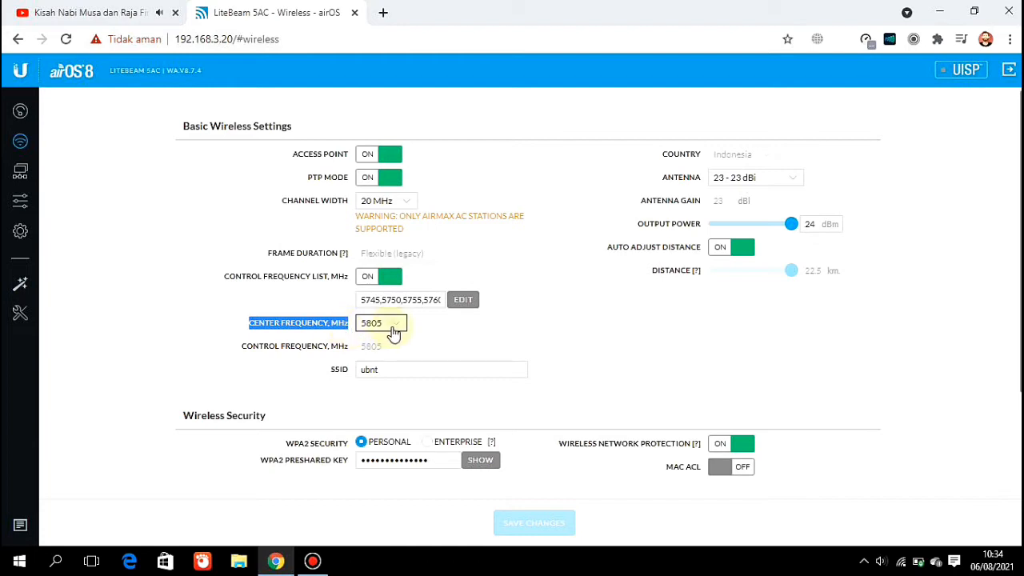
{"action": "left_click", "coordinate": [447, 335]}
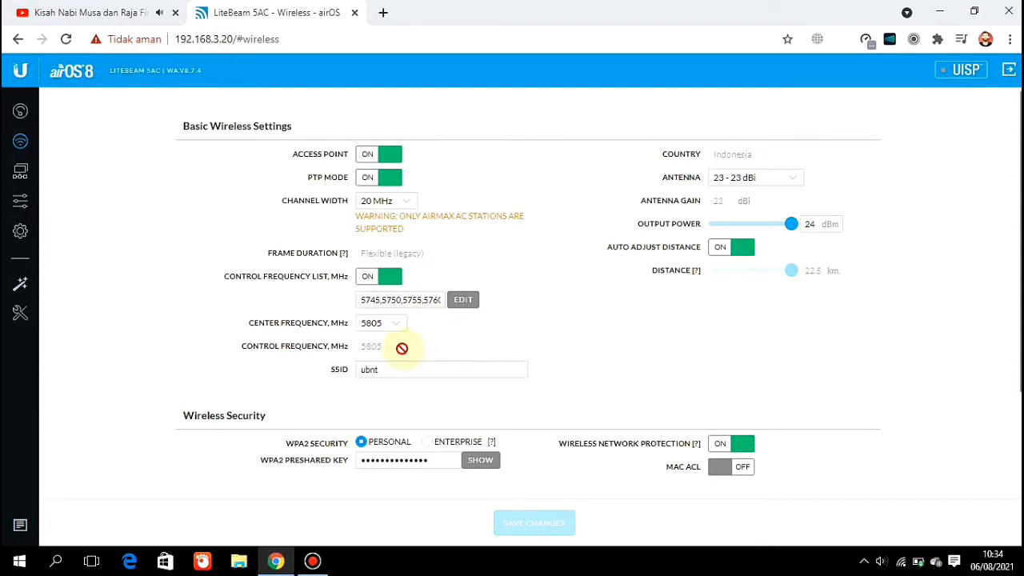
{"action": "left_click", "coordinate": [358, 369]}
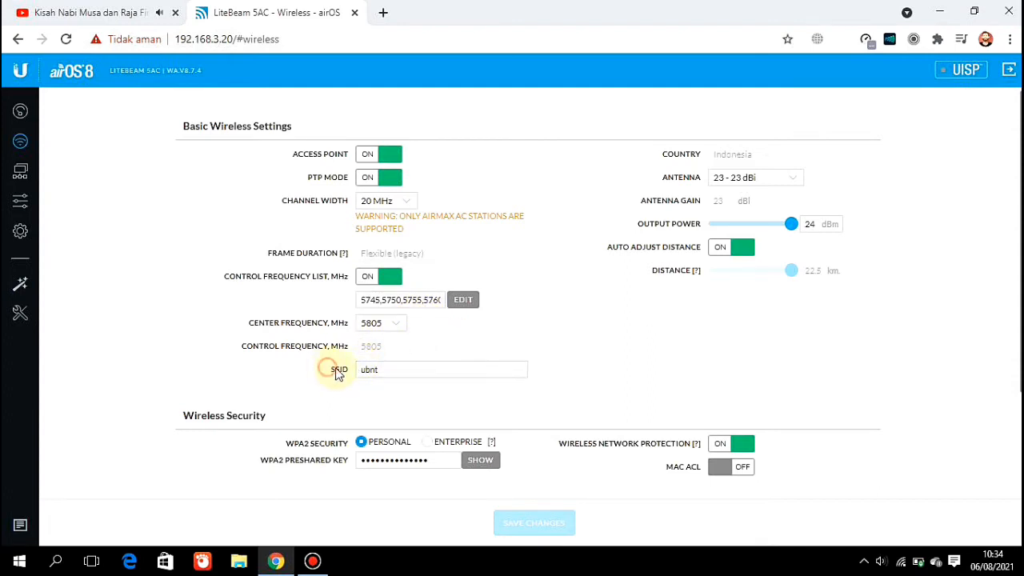
{"action": "double_click", "coordinate": [336, 370]}
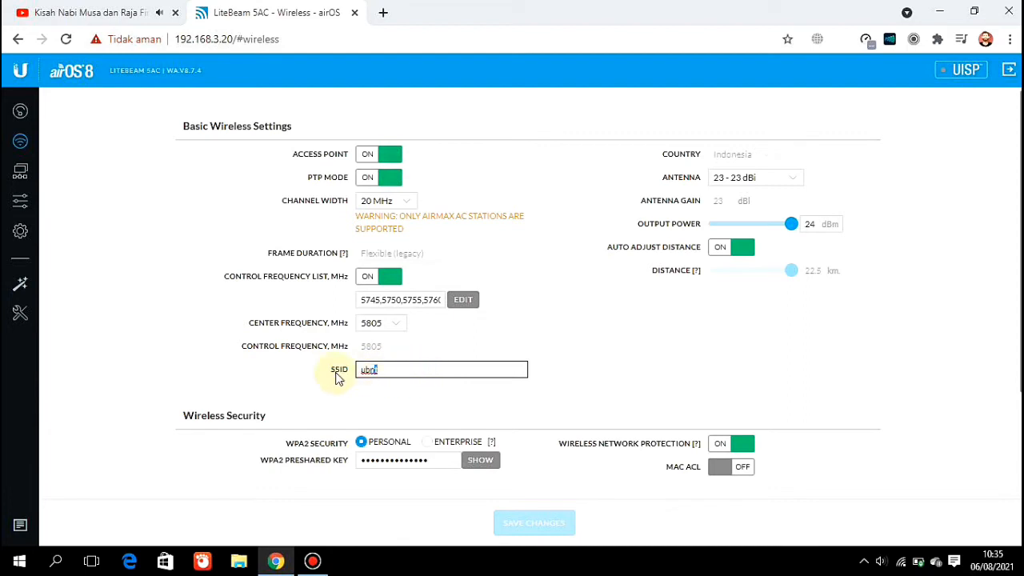
{"action": "left_click", "coordinate": [457, 344]}
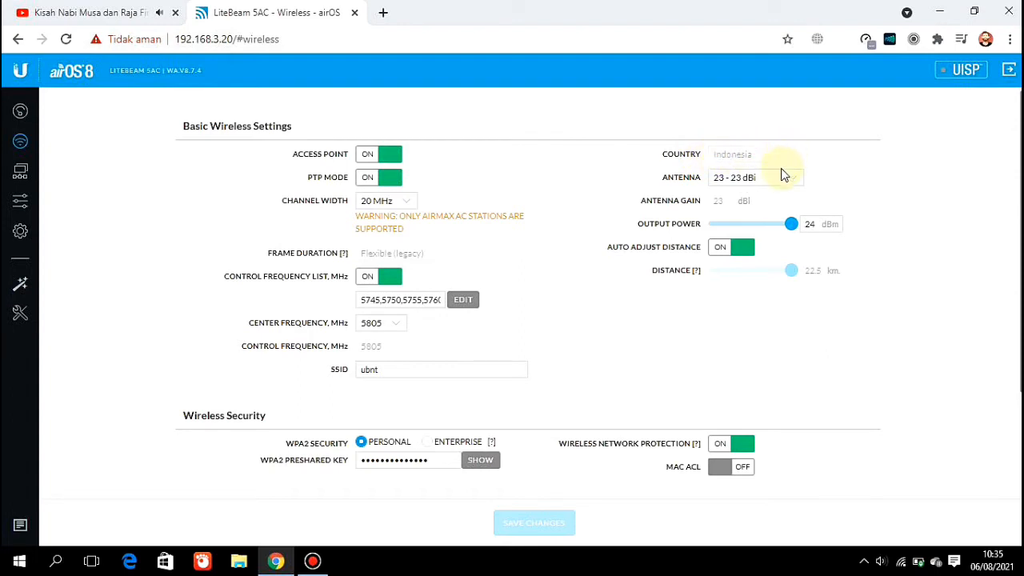
Step: Examine the antenna options and antenna gain in the basic wireless settings, keeping the antenna at 23 - 23 dBi
{"action": "left_click_drag", "start_coordinate": [668, 183], "coordinate": [738, 185]}
{"action": "left_click", "coordinate": [737, 183]}
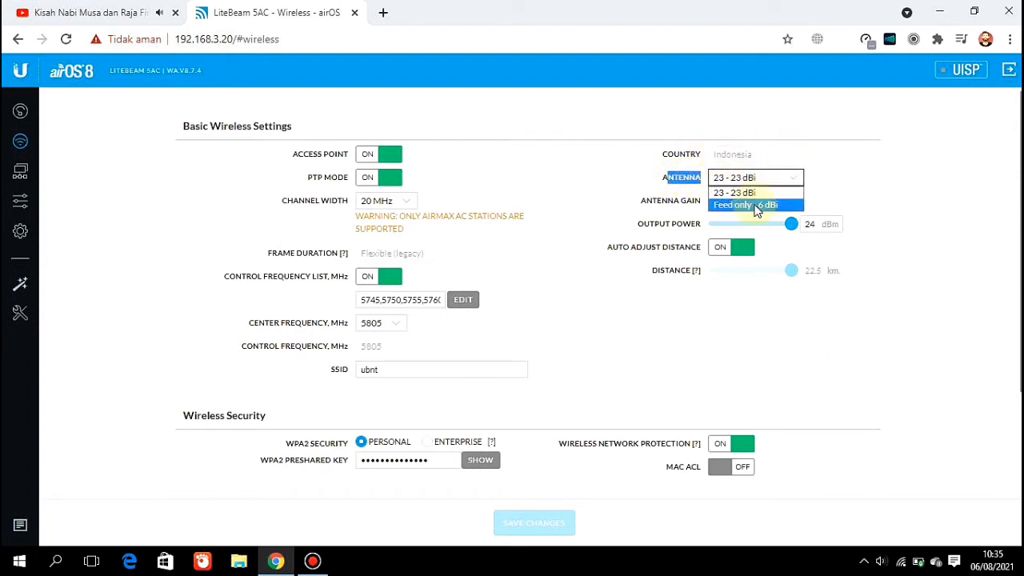
{"action": "left_click", "coordinate": [754, 195]}
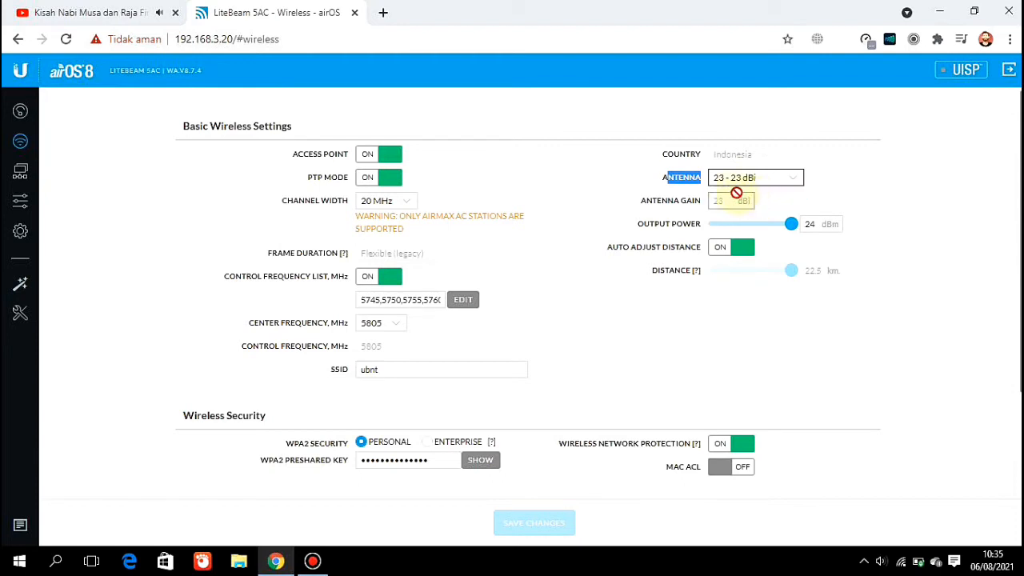
{"action": "left_click", "coordinate": [644, 201]}
{"action": "left_click_drag", "start_coordinate": [645, 201], "coordinate": [697, 201]}
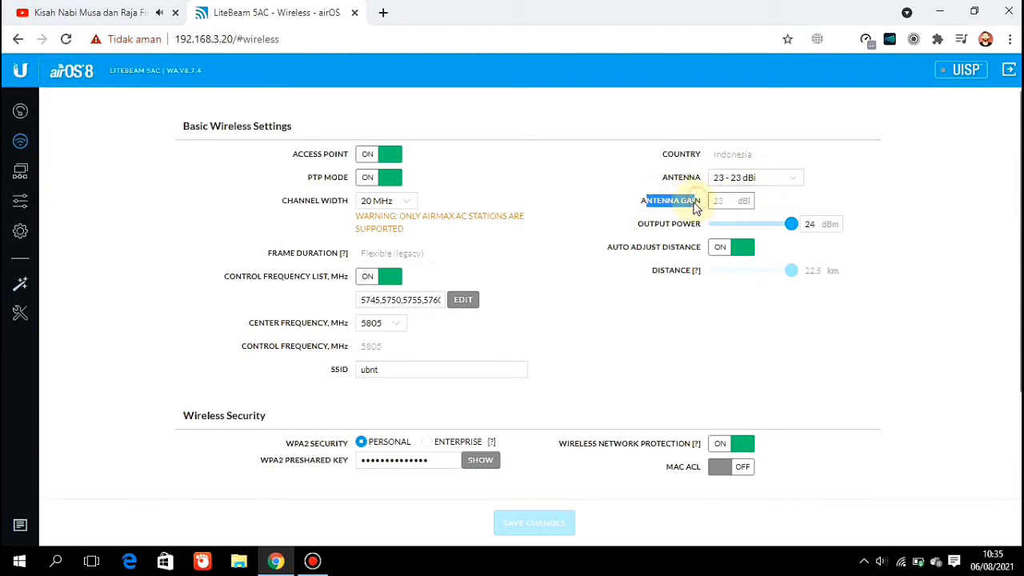
Step: Try an output power of 14 dBm, and return it to 24 dBm
{"action": "left_click", "coordinate": [640, 231]}
{"action": "left_click_drag", "start_coordinate": [639, 230], "coordinate": [807, 230]}
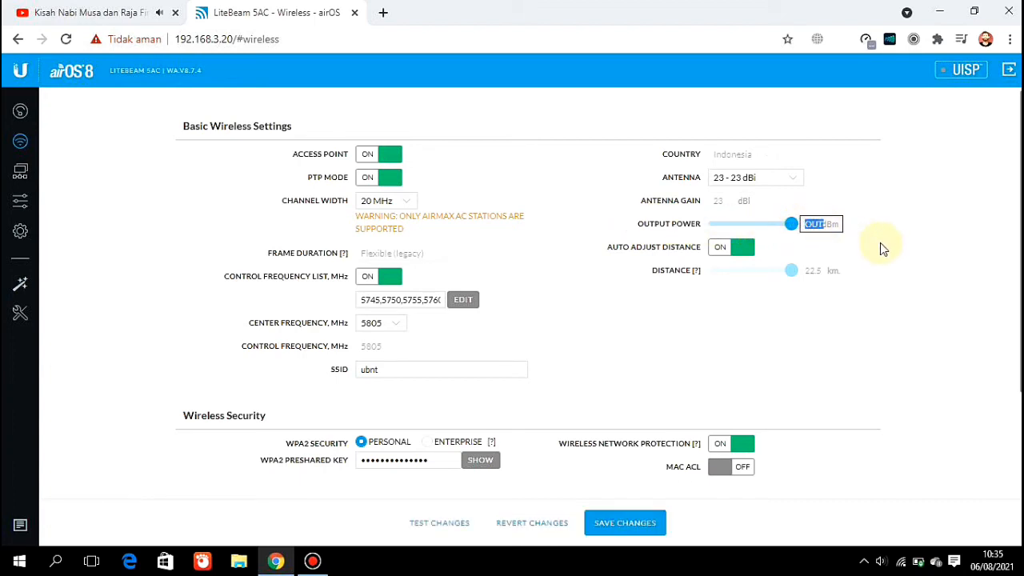
{"action": "left_click", "coordinate": [880, 243]}
{"action": "left_click", "coordinate": [764, 224]}
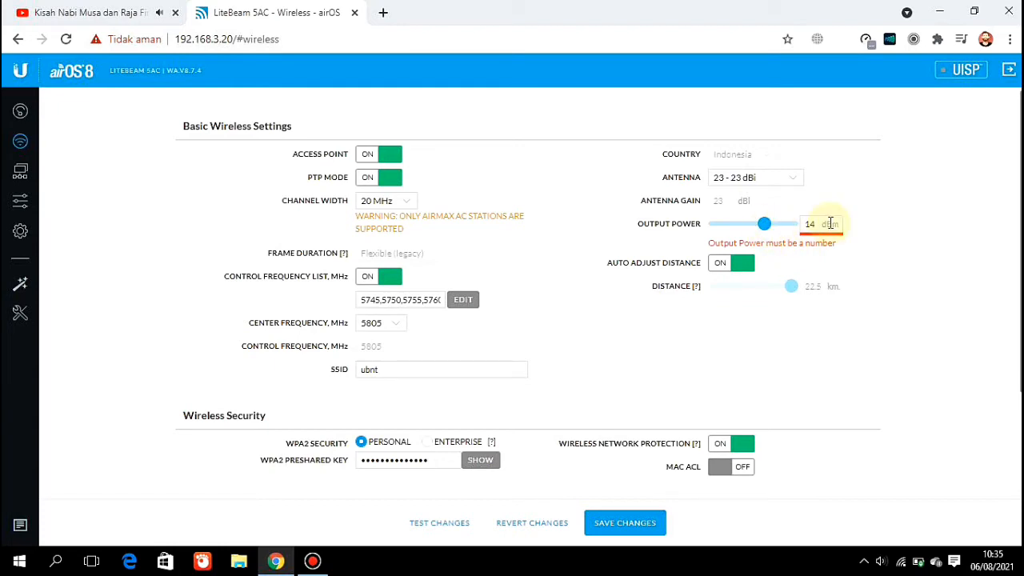
{"action": "left_click_drag", "start_coordinate": [768, 228], "coordinate": [850, 224]}
{"action": "left_click", "coordinate": [857, 254]}
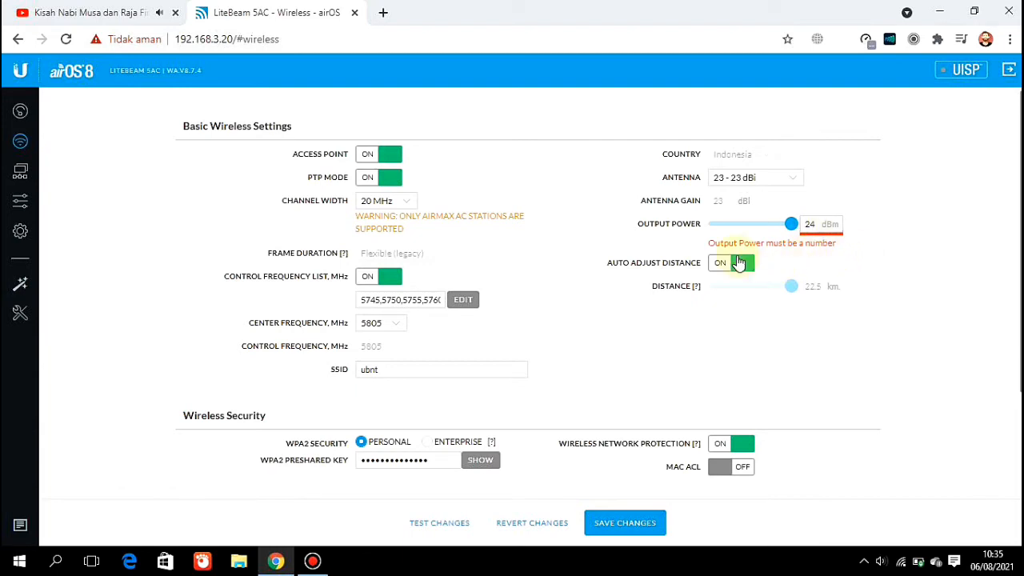
Step: Examine the auto adjust distance setting and the wireless security options for WPA2 type, preshared key and network protection
{"action": "left_click_drag", "start_coordinate": [605, 264], "coordinate": [702, 267]}
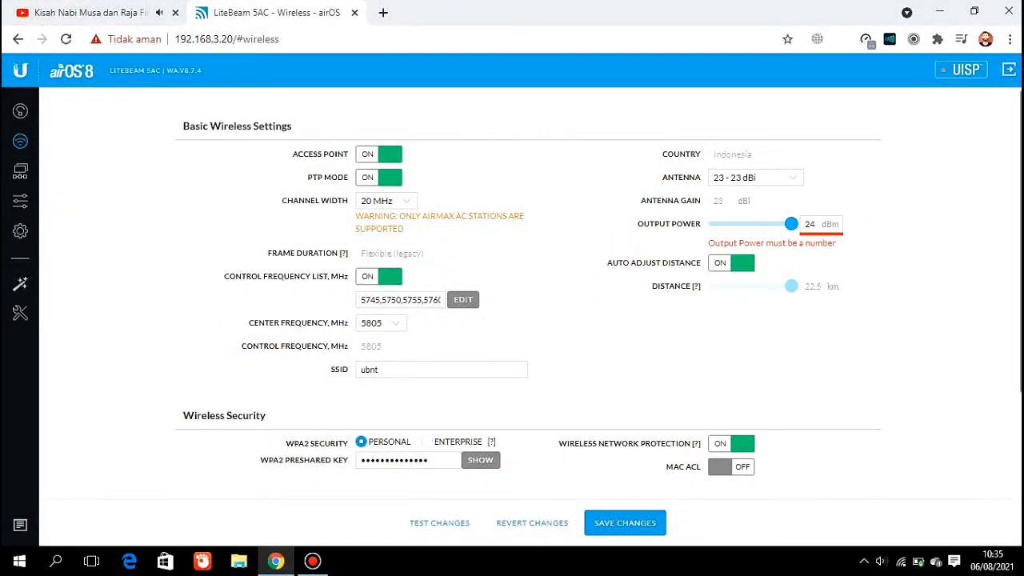
{"action": "scroll", "coordinate": [322, 310], "scroll_direction": "down", "scroll_amount": 3}
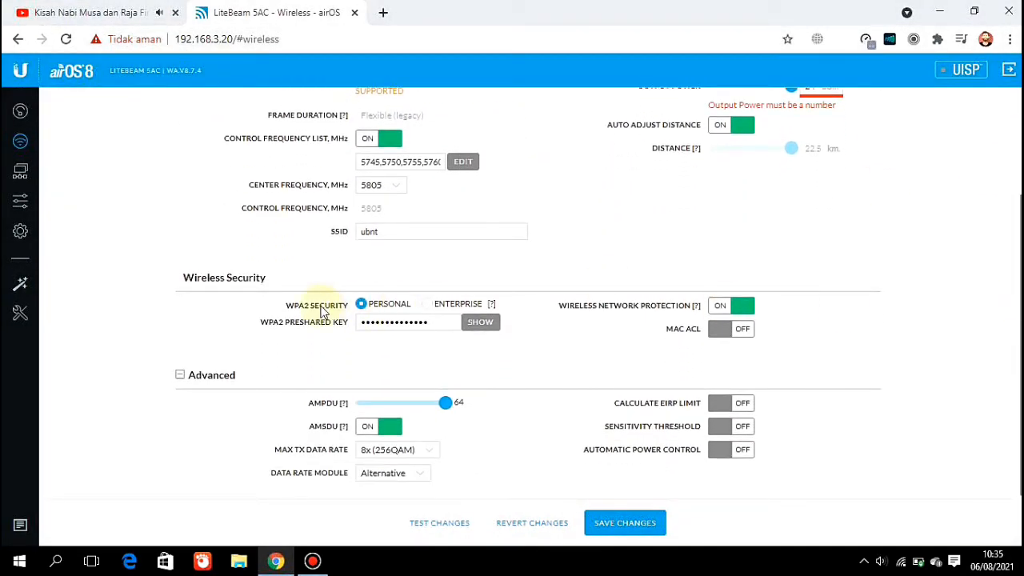
{"action": "left_click_drag", "start_coordinate": [183, 277], "coordinate": [288, 286]}
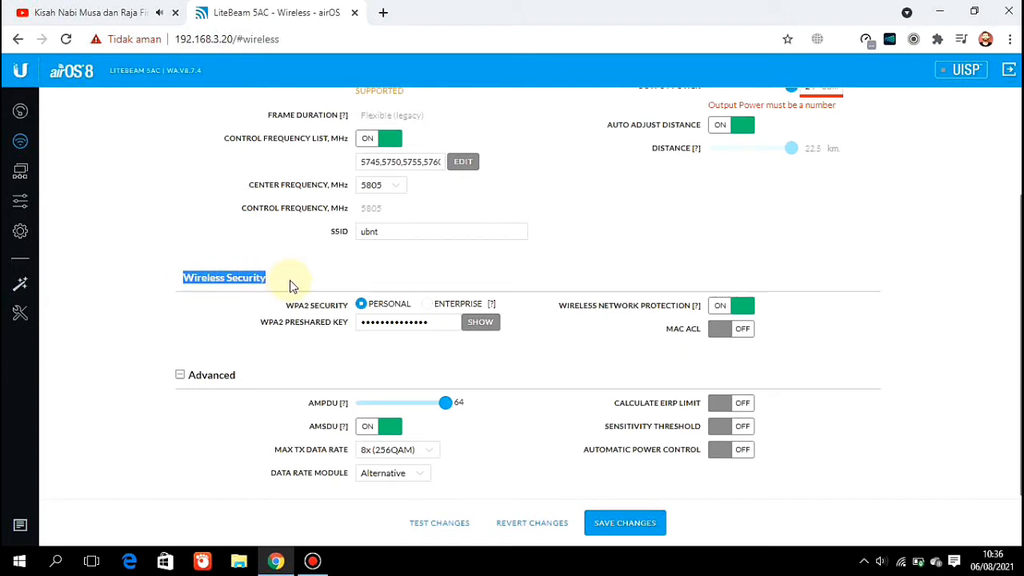
{"action": "left_click", "coordinate": [291, 285]}
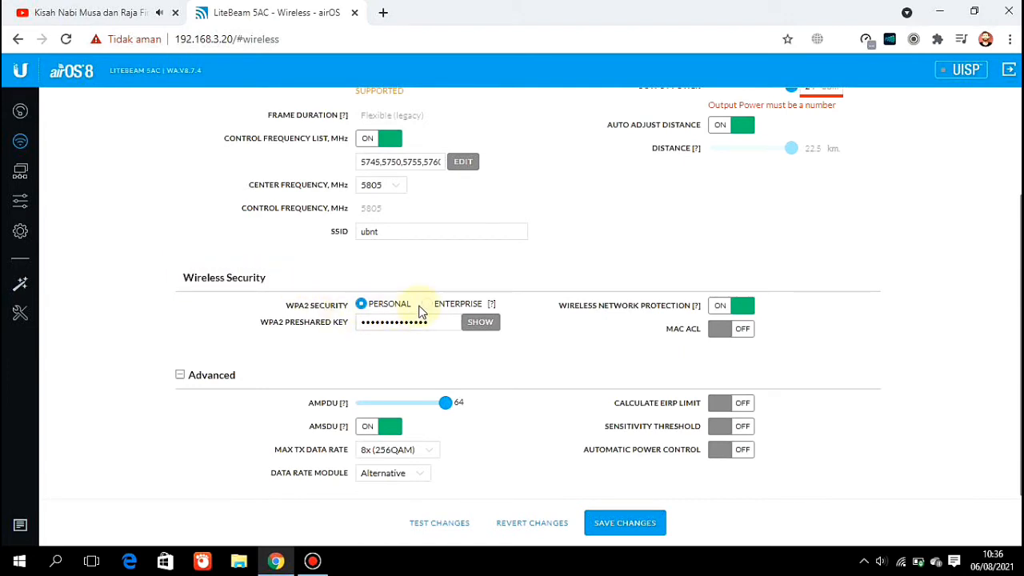
{"action": "left_click_drag", "start_coordinate": [419, 310], "coordinate": [372, 308]}
{"action": "left_click", "coordinate": [360, 302]}
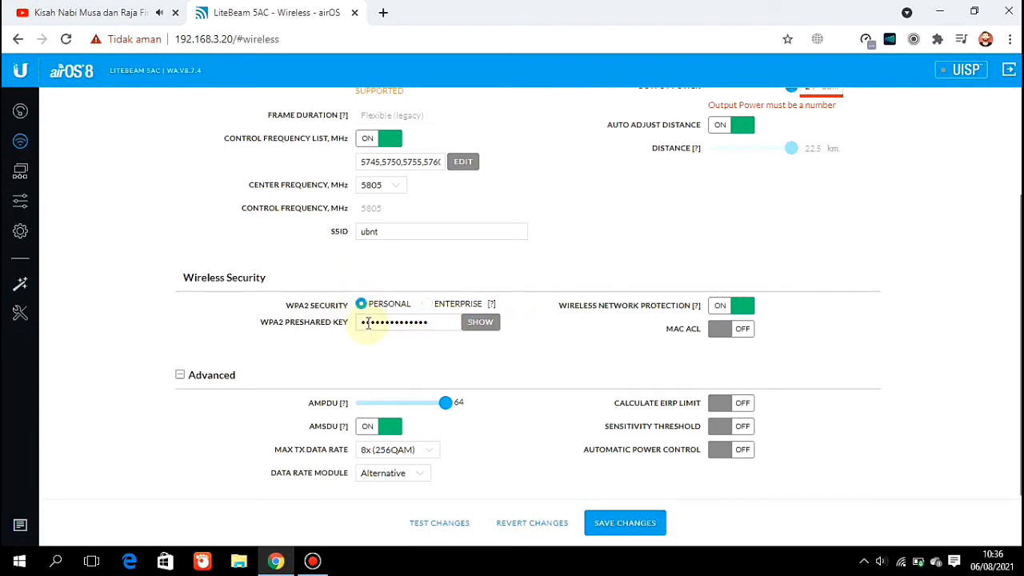
{"action": "left_click_drag", "start_coordinate": [258, 322], "coordinate": [348, 324]}
{"action": "left_click", "coordinate": [366, 366]}
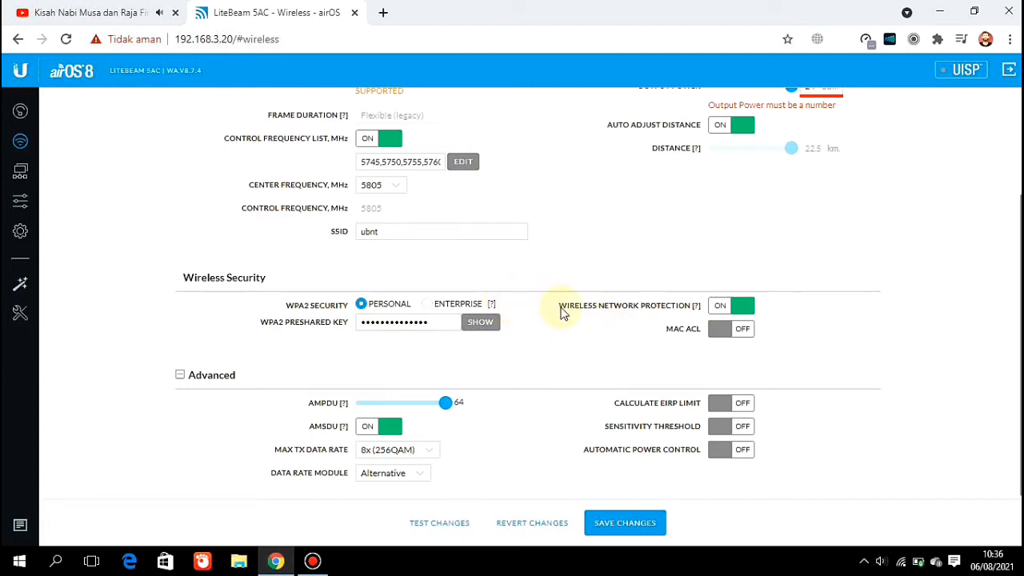
{"action": "left_click_drag", "start_coordinate": [561, 306], "coordinate": [701, 311]}
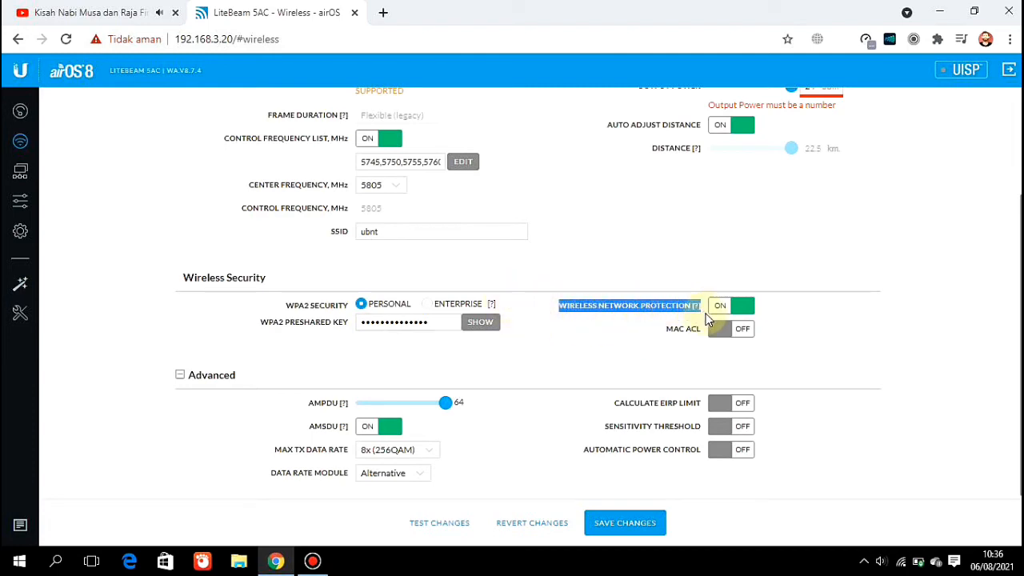
{"action": "left_click", "coordinate": [928, 272]}
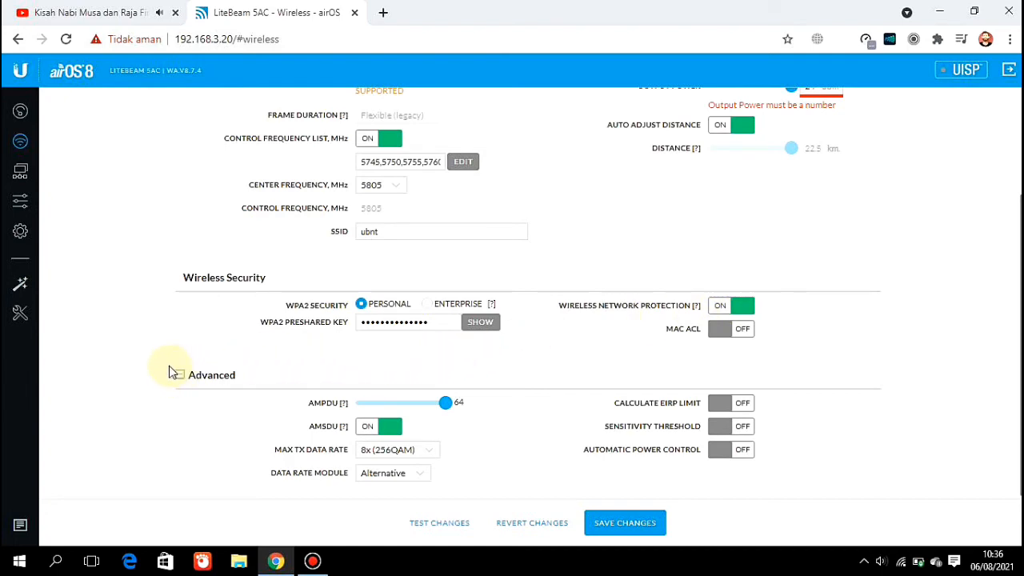
Step: Collapse and expand the Advanced wireless section again, and examine its AMPDU setting
{"action": "mouse_move", "coordinate": [233, 379]}
{"action": "left_mouse_down"}
{"action": "mouse_move", "coordinate": [252, 373]}
{"action": "mouse_move", "coordinate": [205, 373]}
{"action": "mouse_move", "coordinate": [230, 384]}
{"action": "left_mouse_up"}
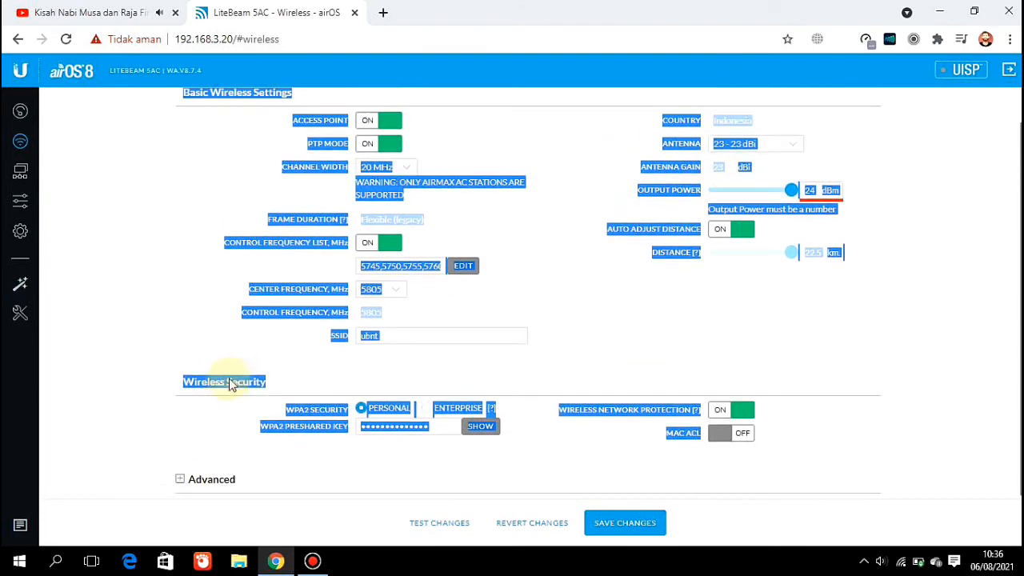
{"action": "left_click", "coordinate": [173, 459]}
{"action": "left_click", "coordinate": [182, 478]}
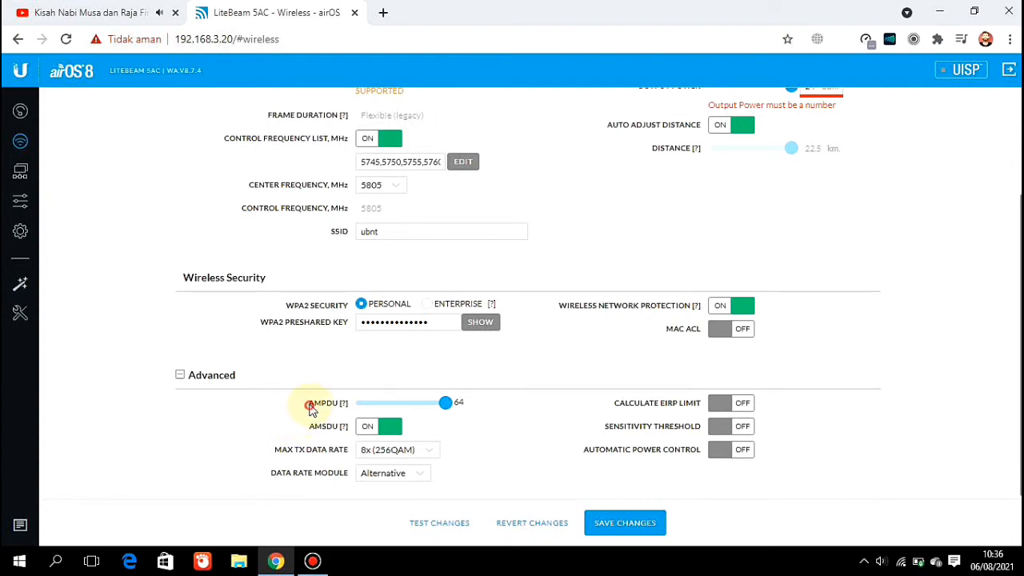
{"action": "left_click_drag", "start_coordinate": [308, 404], "coordinate": [341, 409]}
{"action": "left_click", "coordinate": [339, 411]}
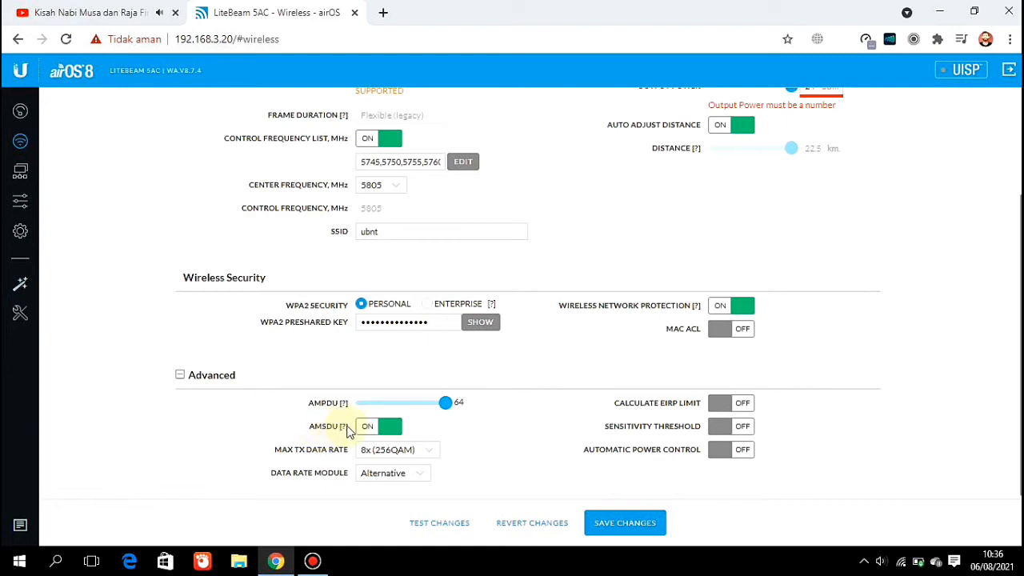
Step: Turn off AMSDU in the advanced wireless settings and read its help description
{"action": "left_click", "coordinate": [366, 427]}
{"action": "mouse_move", "coordinate": [345, 426]}
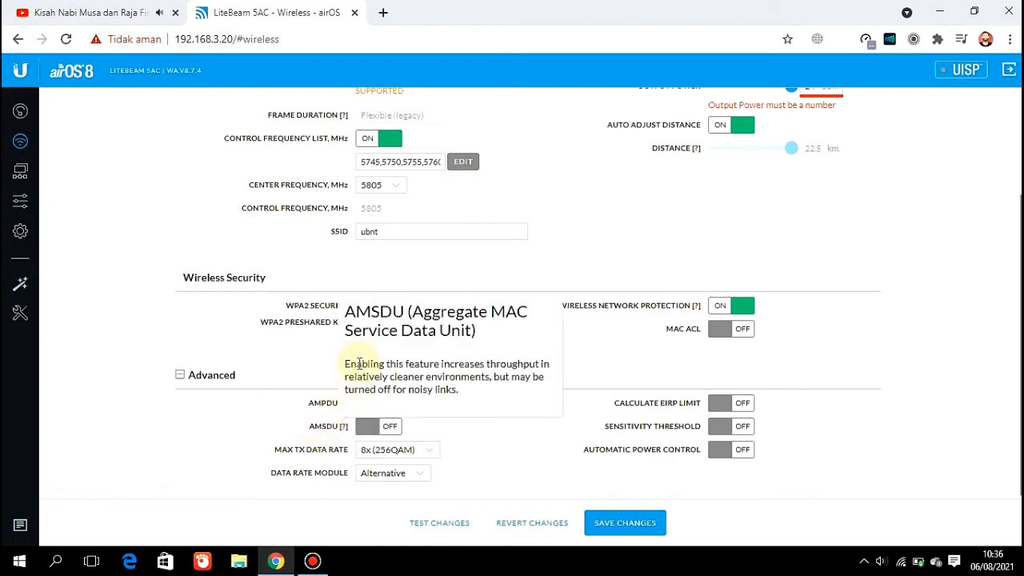
{"action": "left_click", "coordinate": [460, 436]}
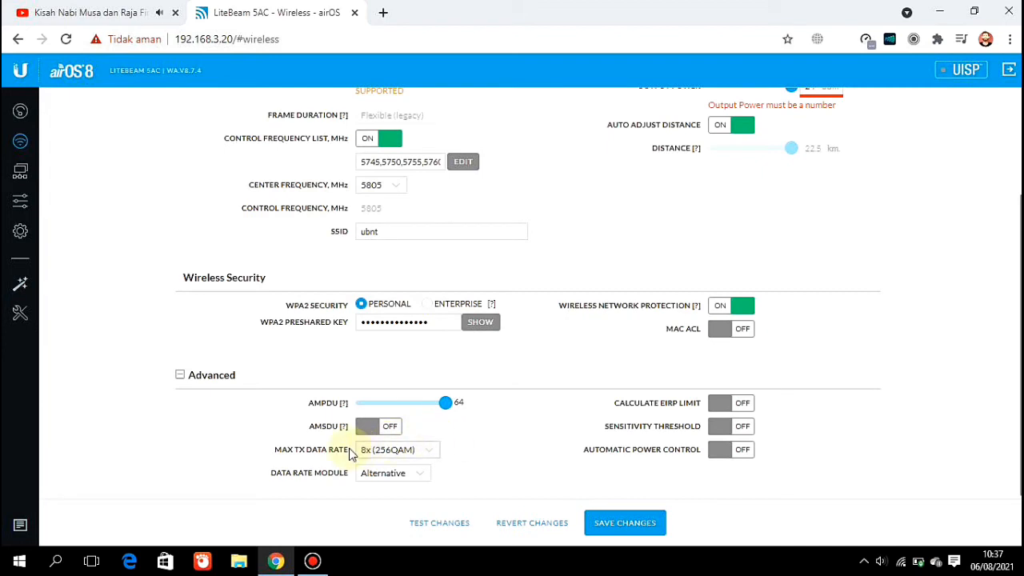
Step: Examine the max TX data rate options and the data rate module without changing either setting
{"action": "left_click_drag", "start_coordinate": [277, 452], "coordinate": [348, 453]}
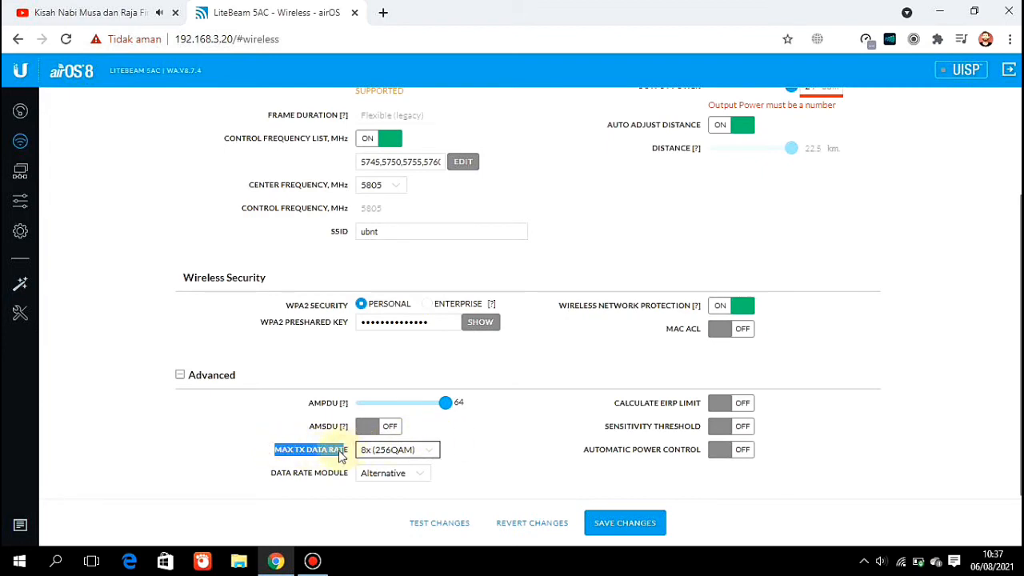
{"action": "left_click", "coordinate": [348, 455]}
{"action": "left_click", "coordinate": [373, 451]}
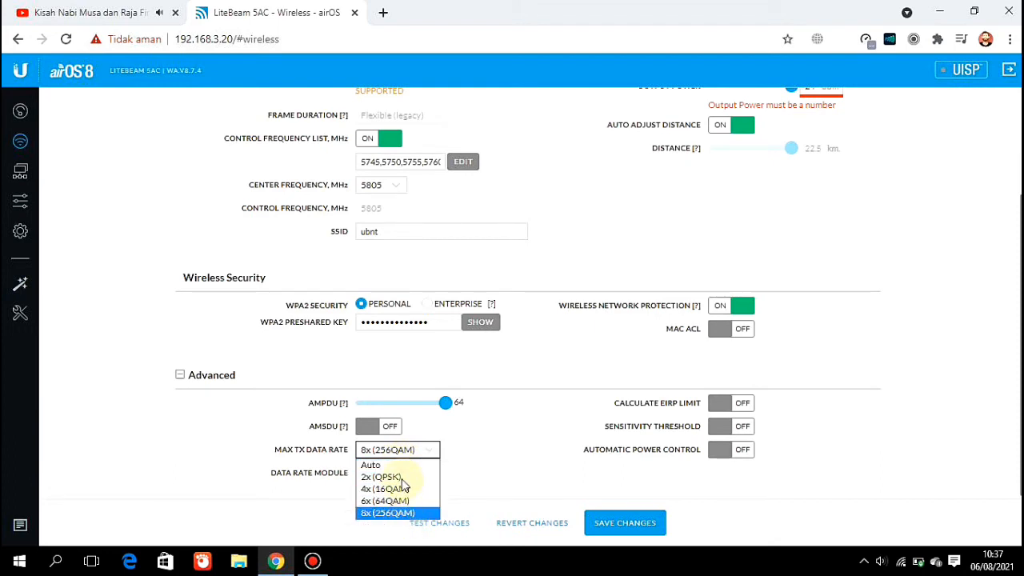
{"action": "left_click", "coordinate": [478, 452]}
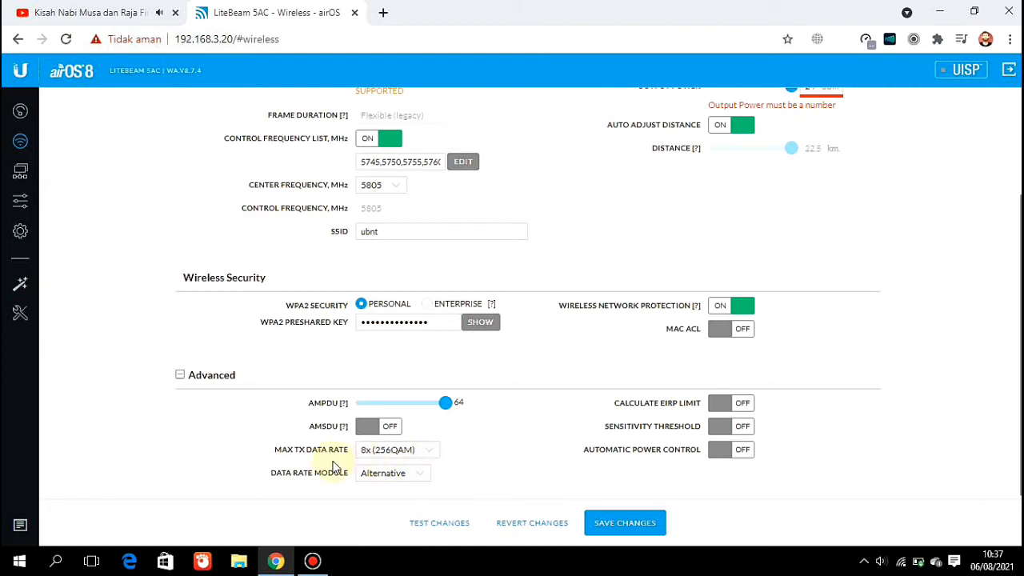
{"action": "left_click_drag", "start_coordinate": [271, 473], "coordinate": [355, 476]}
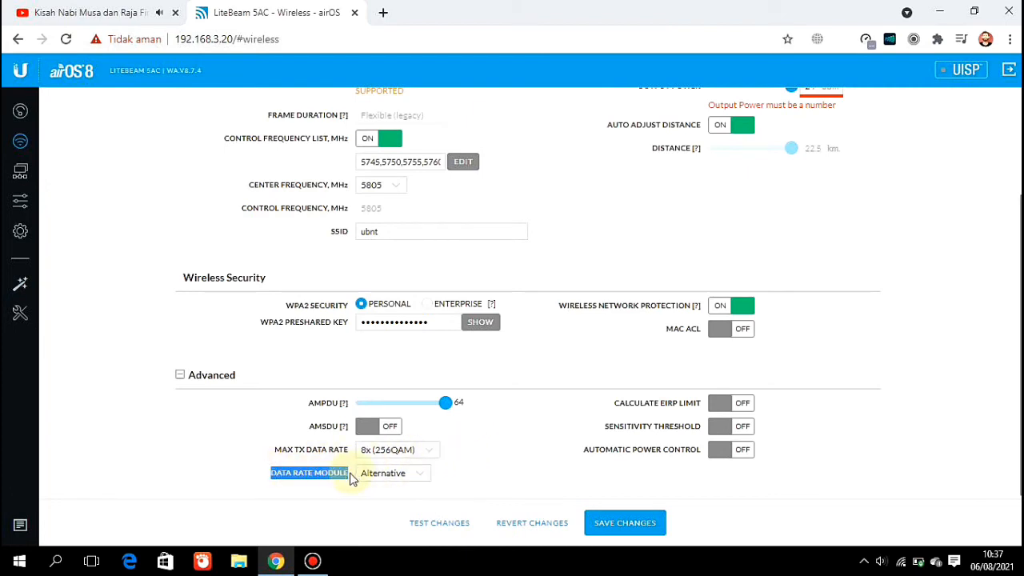
{"action": "left_click", "coordinate": [422, 476]}
{"action": "left_click", "coordinate": [457, 475]}
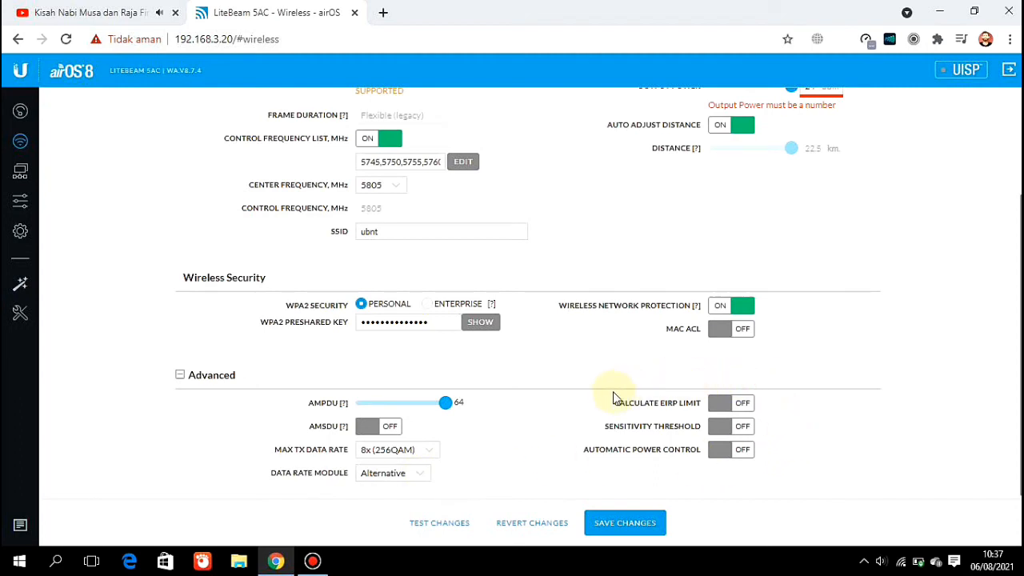
Step: Go over the Calculate EIRP Limit and Sensitivity Threshold settings, switching Sensitivity Threshold on and back off
{"action": "left_click_drag", "start_coordinate": [612, 400], "coordinate": [625, 483]}
{"action": "left_click", "coordinate": [635, 482]}
{"action": "left_click_drag", "start_coordinate": [613, 403], "coordinate": [648, 428]}
{"action": "left_click", "coordinate": [605, 427]}
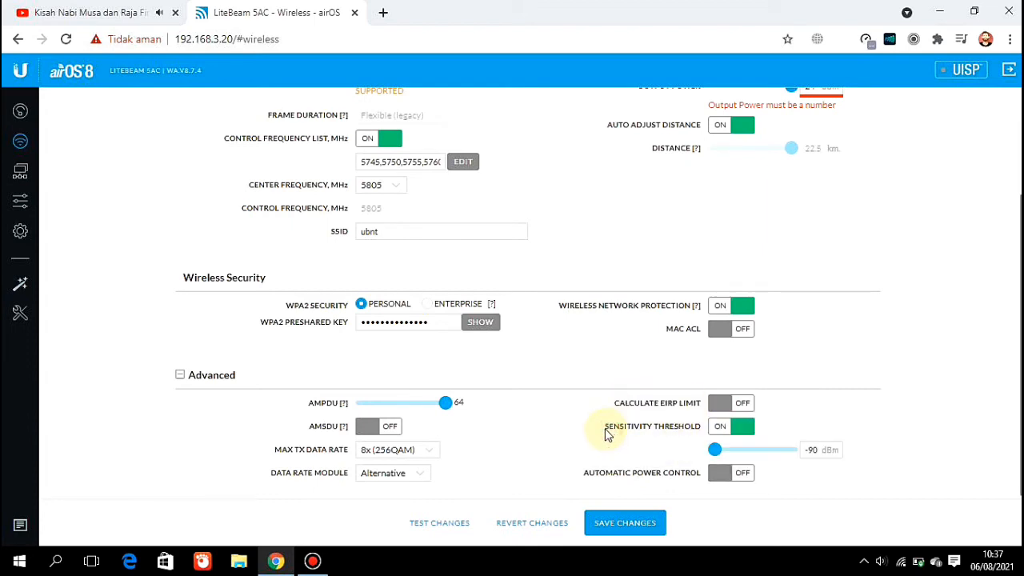
{"action": "left_click", "coordinate": [607, 432]}
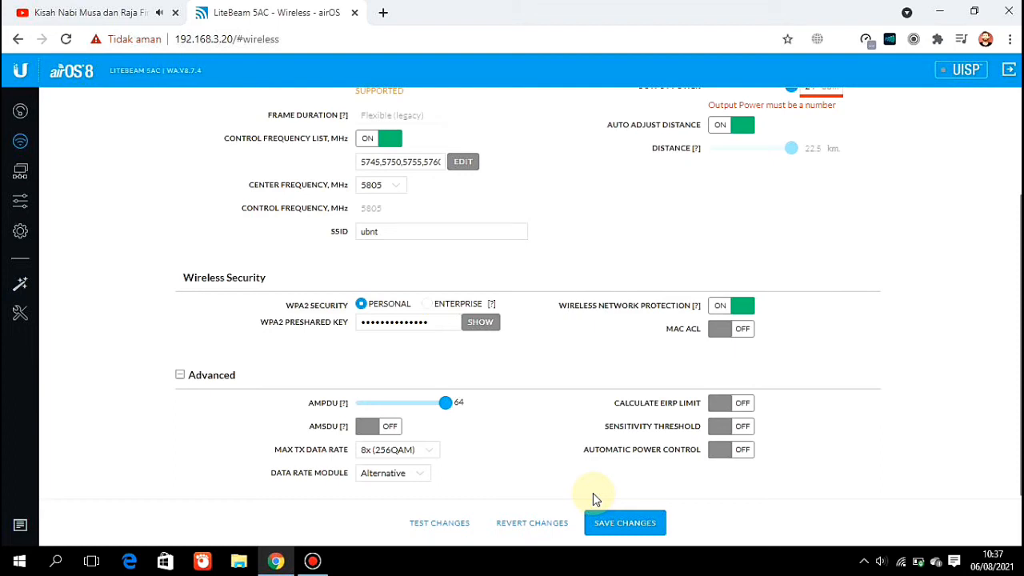
Step: Open the network settings page and examine the available network mode and configuration mode options
{"action": "left_click", "coordinate": [18, 179]}
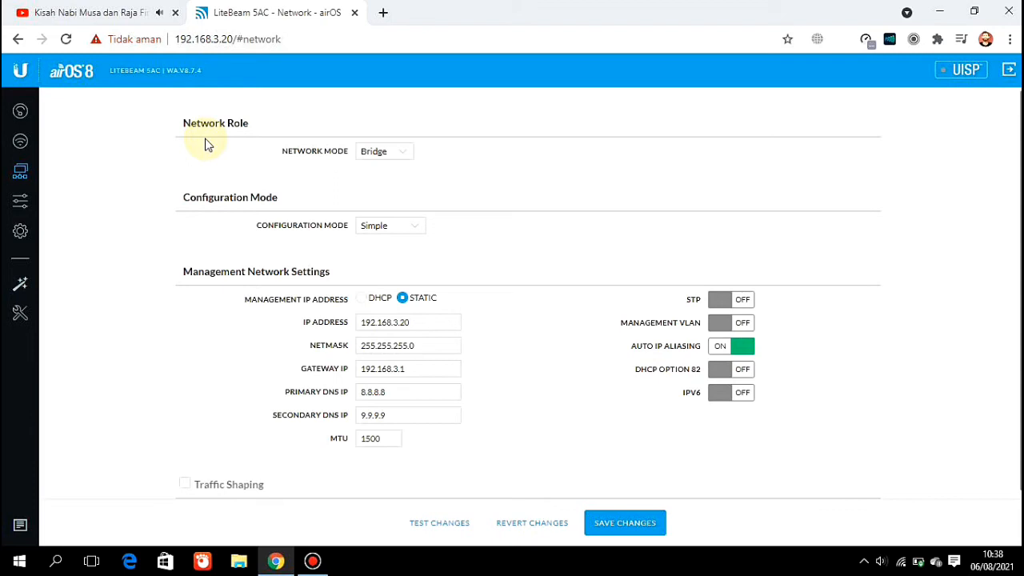
{"action": "left_click", "coordinate": [382, 151]}
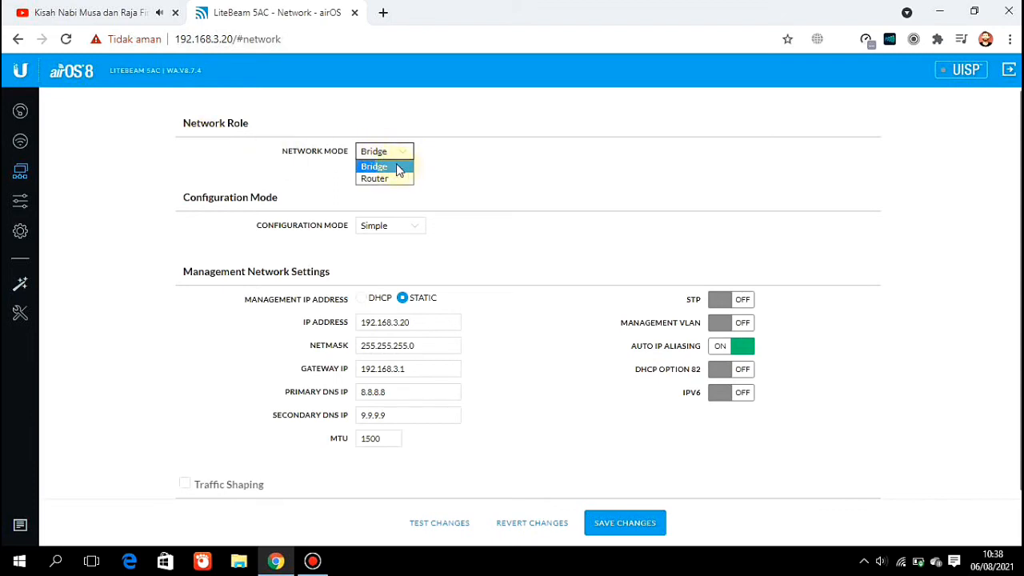
{"action": "left_click", "coordinate": [442, 167]}
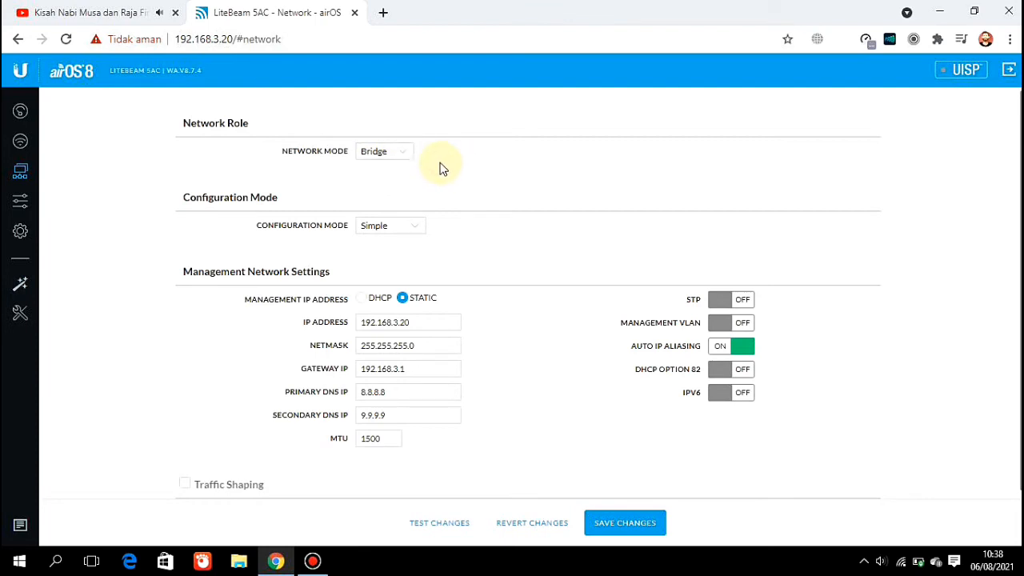
{"action": "left_click", "coordinate": [392, 229]}
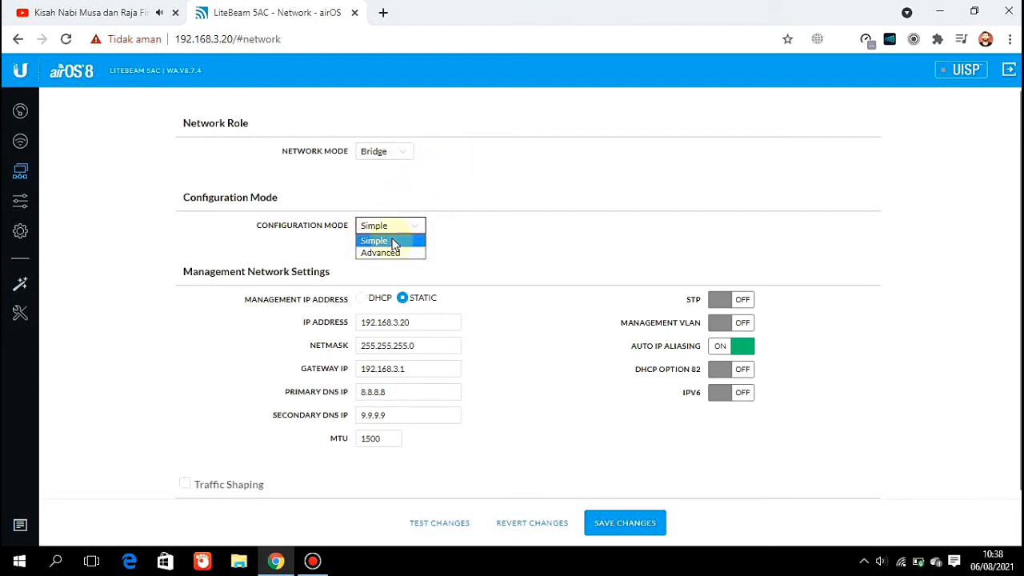
{"action": "left_click", "coordinate": [471, 231]}
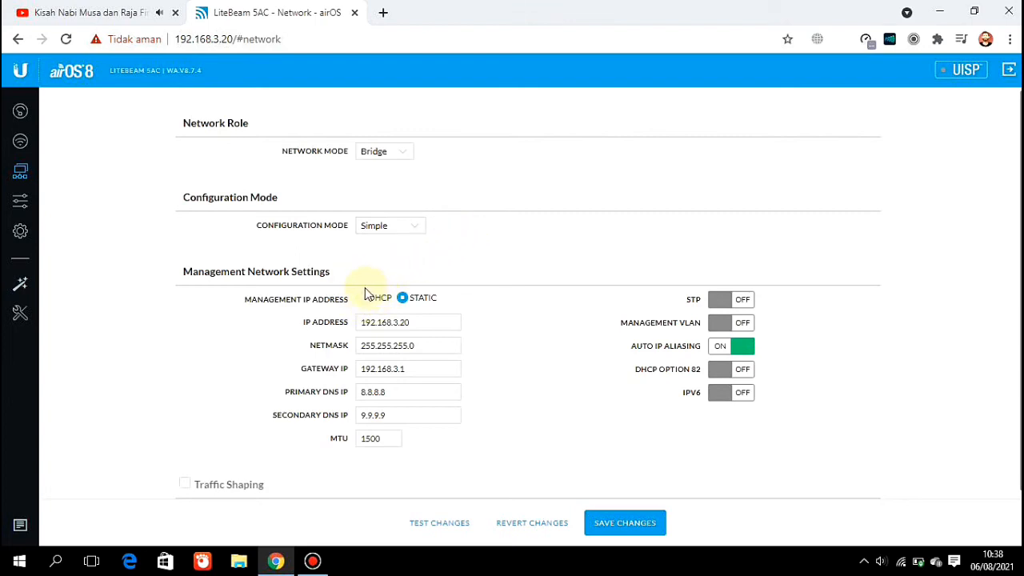
Step: Examine the static management IP address and compare it with the address in the browser
{"action": "left_click", "coordinate": [402, 298]}
{"action": "left_click", "coordinate": [320, 326]}
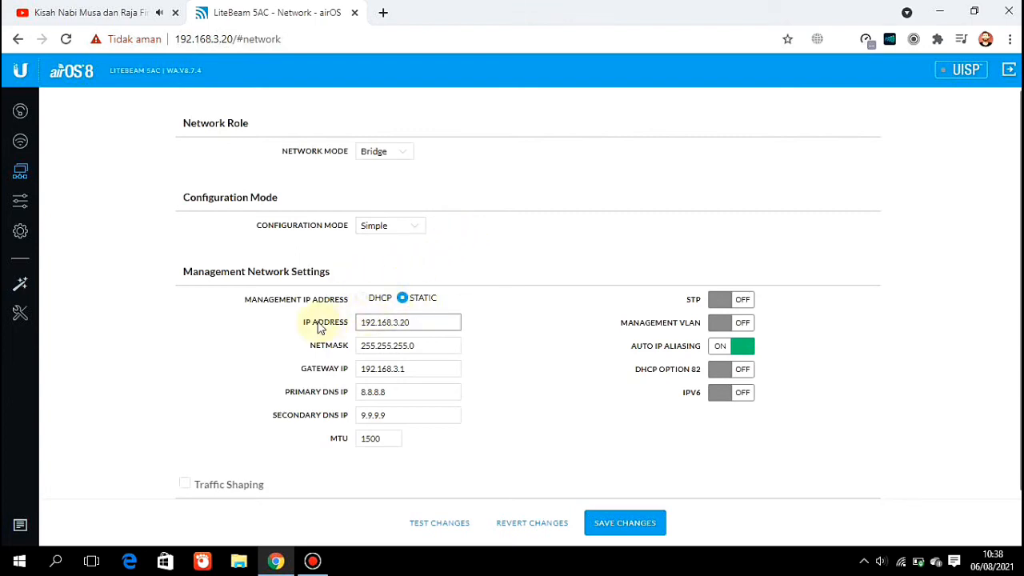
{"action": "left_click_drag", "start_coordinate": [304, 324], "coordinate": [346, 323]}
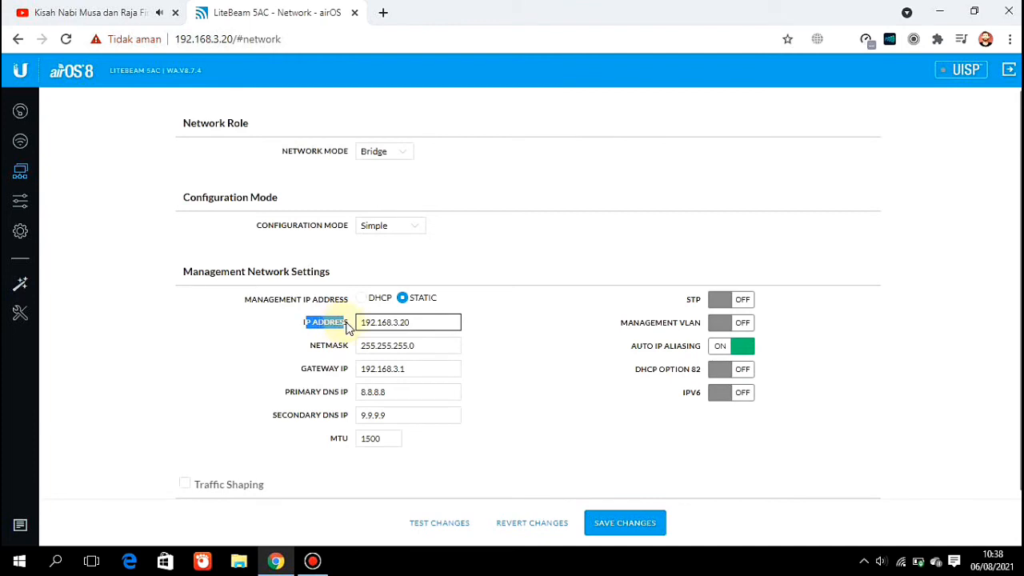
{"action": "left_click", "coordinate": [367, 321]}
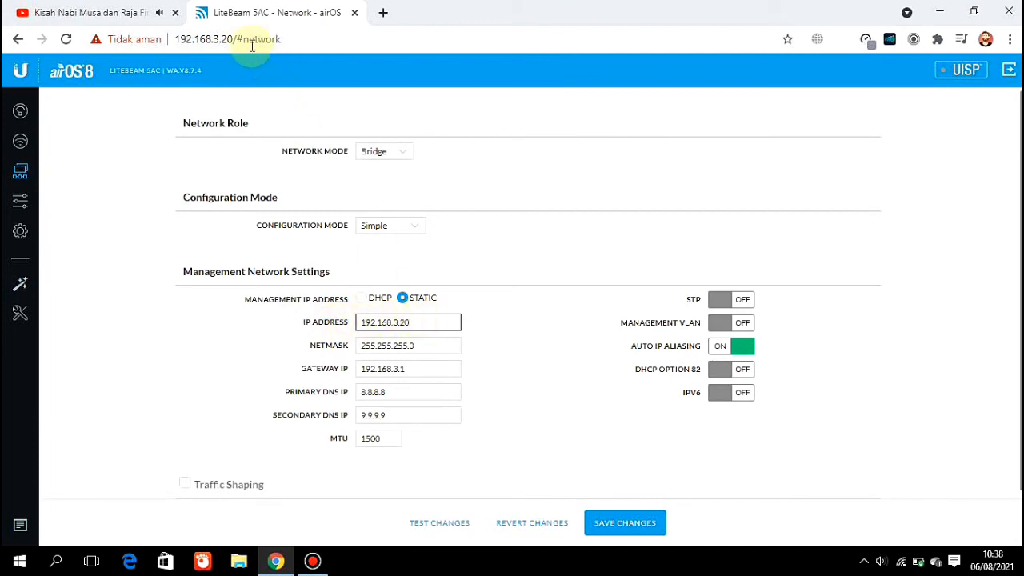
{"action": "left_click", "coordinate": [297, 40]}
{"action": "left_click_drag", "start_coordinate": [187, 43], "coordinate": [171, 42]}
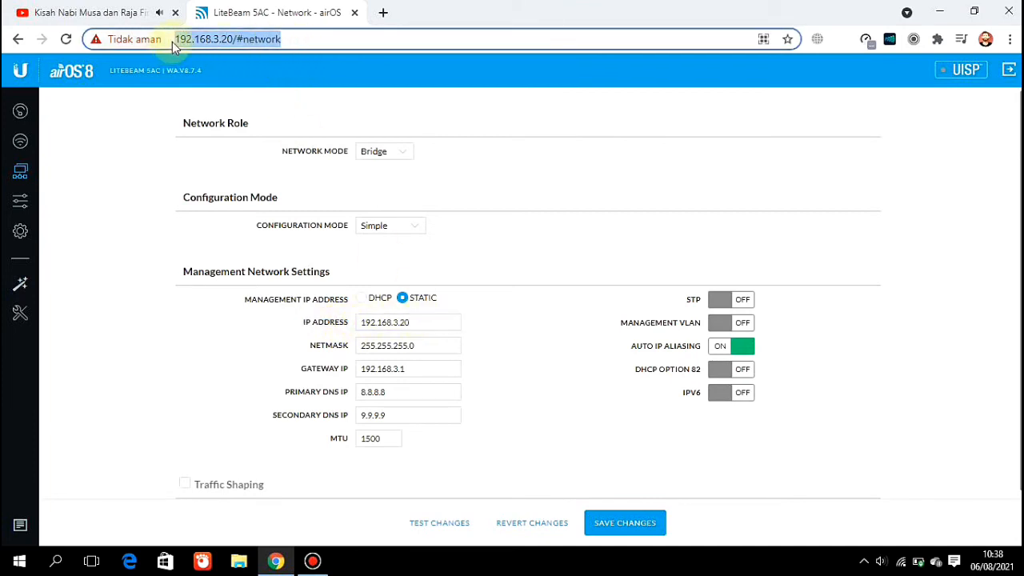
Step: Check the IP portion of the browser address against the management IP Address field
{"action": "left_click", "coordinate": [182, 40]}
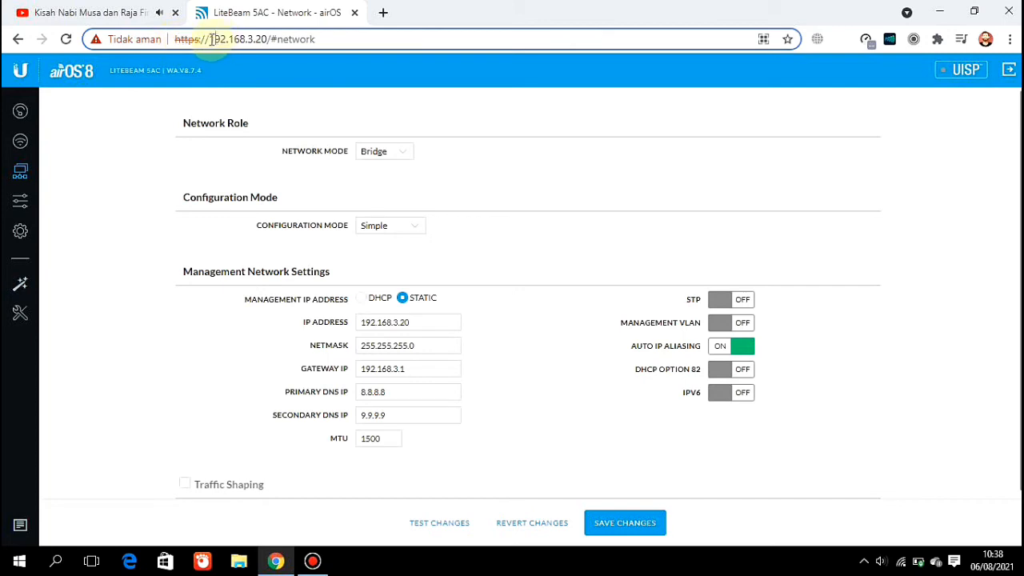
{"action": "left_click_drag", "start_coordinate": [210, 39], "coordinate": [265, 39]}
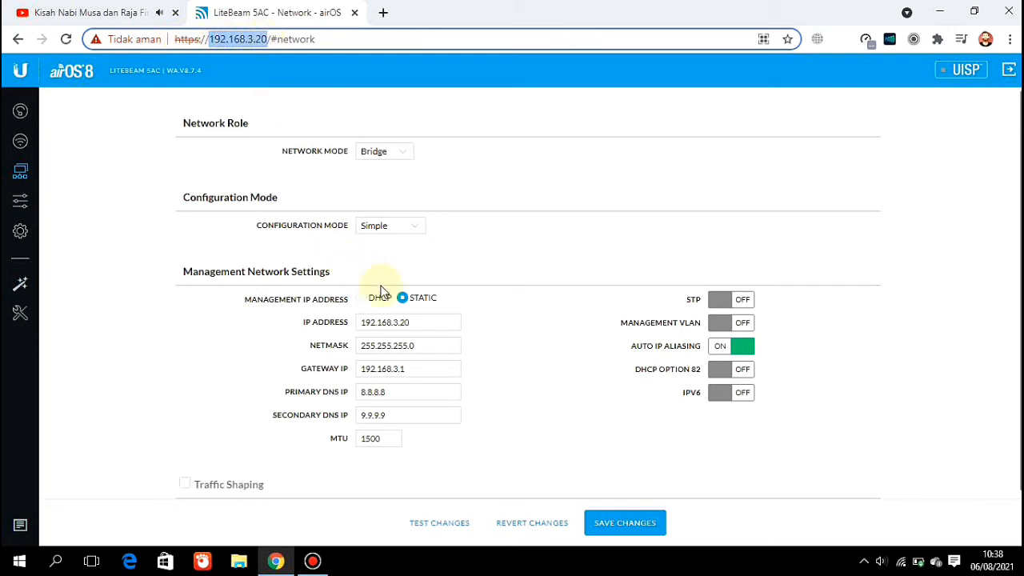
{"action": "left_click", "coordinate": [404, 320]}
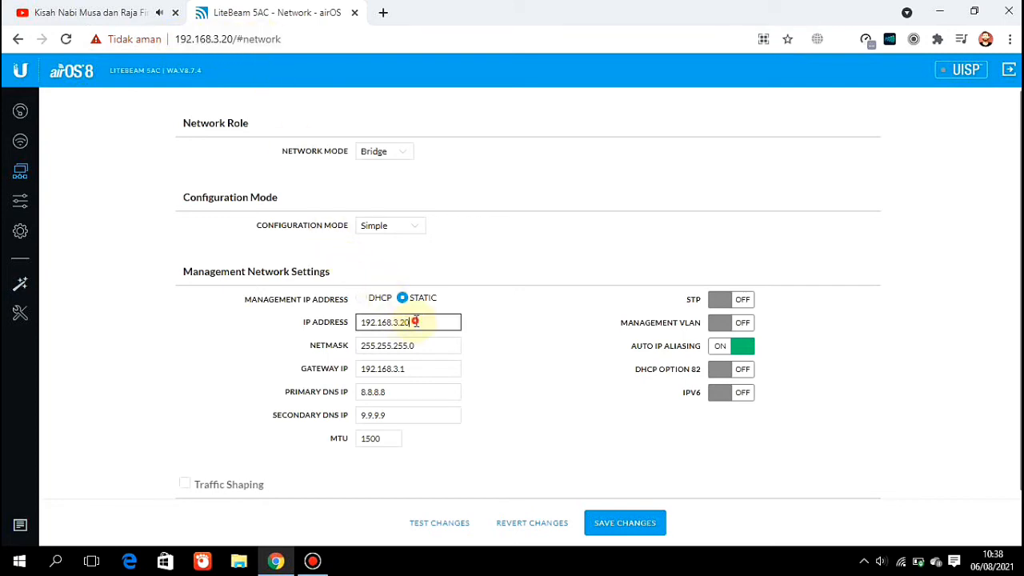
{"action": "left_click_drag", "start_coordinate": [415, 322], "coordinate": [361, 323]}
{"action": "left_click", "coordinate": [487, 327]}
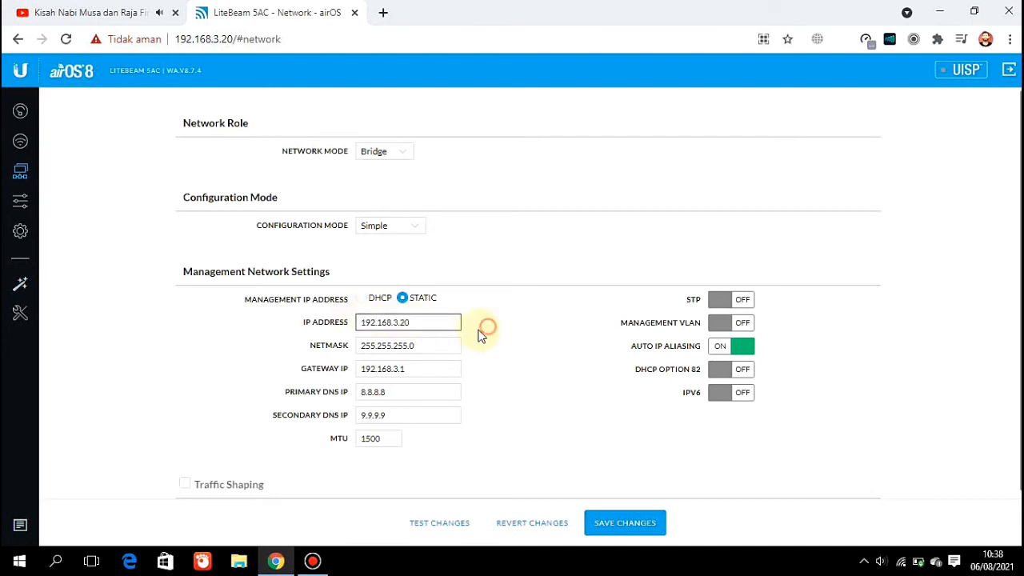
Step: Examine the Netmask and Gateway IP values in the management network settings
{"action": "left_click", "coordinate": [420, 345]}
{"action": "left_click", "coordinate": [359, 344]}
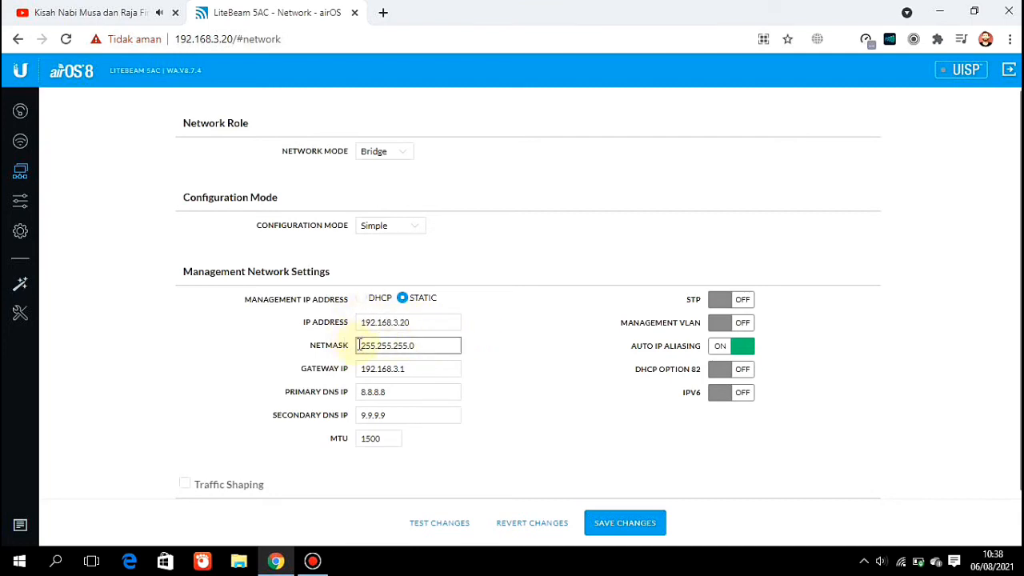
{"action": "left_click_drag", "start_coordinate": [359, 345], "coordinate": [350, 370]}
{"action": "left_click", "coordinate": [512, 370]}
{"action": "left_click", "coordinate": [419, 366]}
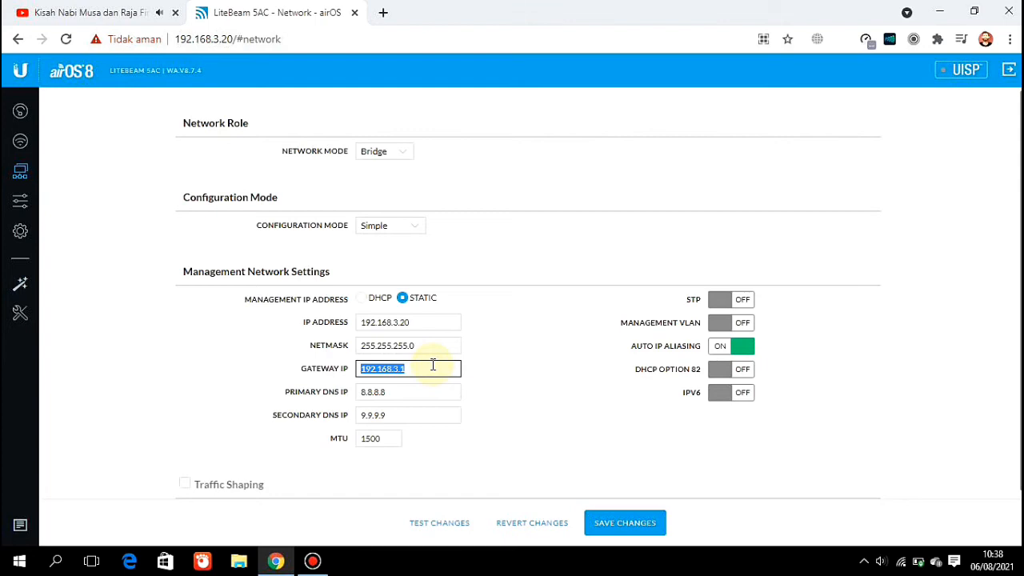
Step: Examine the primary and secondary DNS IP values in the management network settings
{"action": "left_click", "coordinate": [384, 391]}
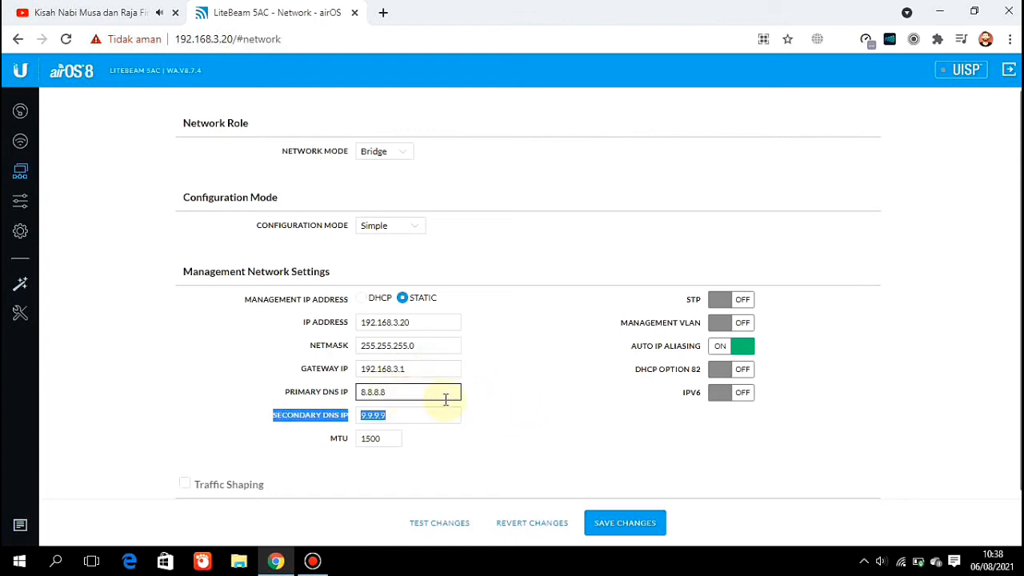
{"action": "left_click", "coordinate": [446, 394]}
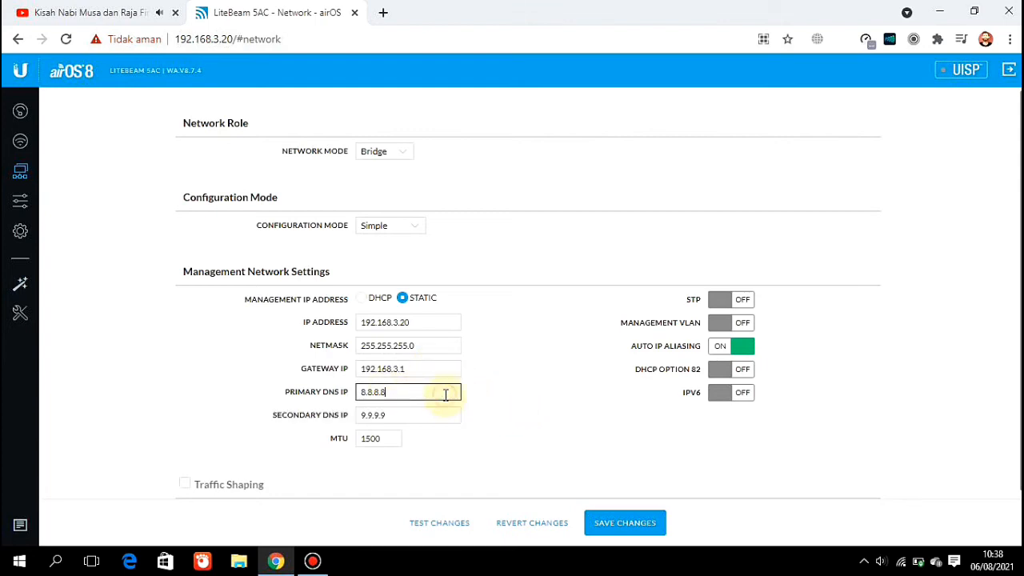
{"action": "left_click", "coordinate": [382, 416]}
{"action": "left_click", "coordinate": [397, 399]}
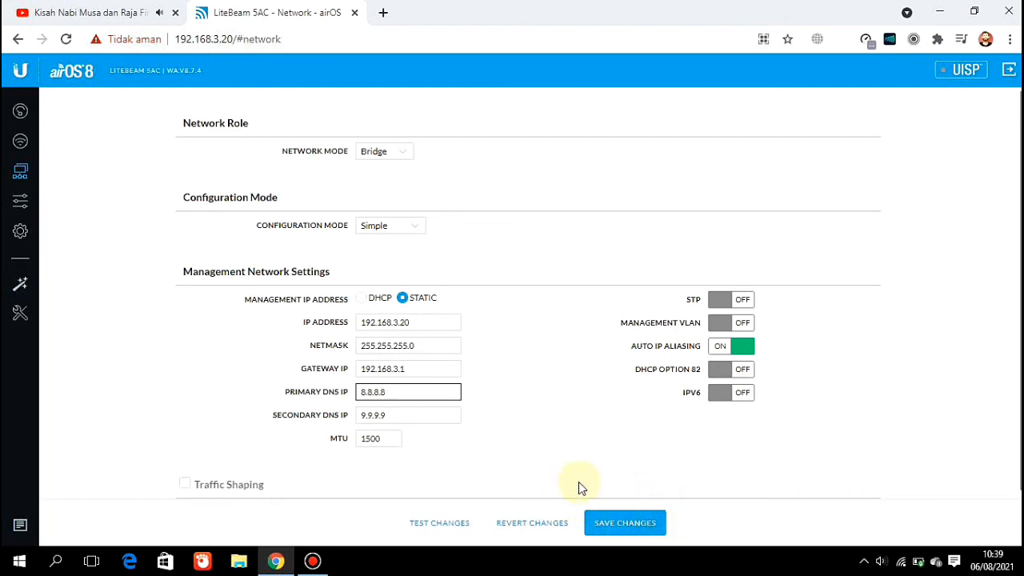
Step: Review the web server, SSH, system log and device discovery settings on the services page, and open the system settings page
{"action": "left_click", "coordinate": [21, 203]}
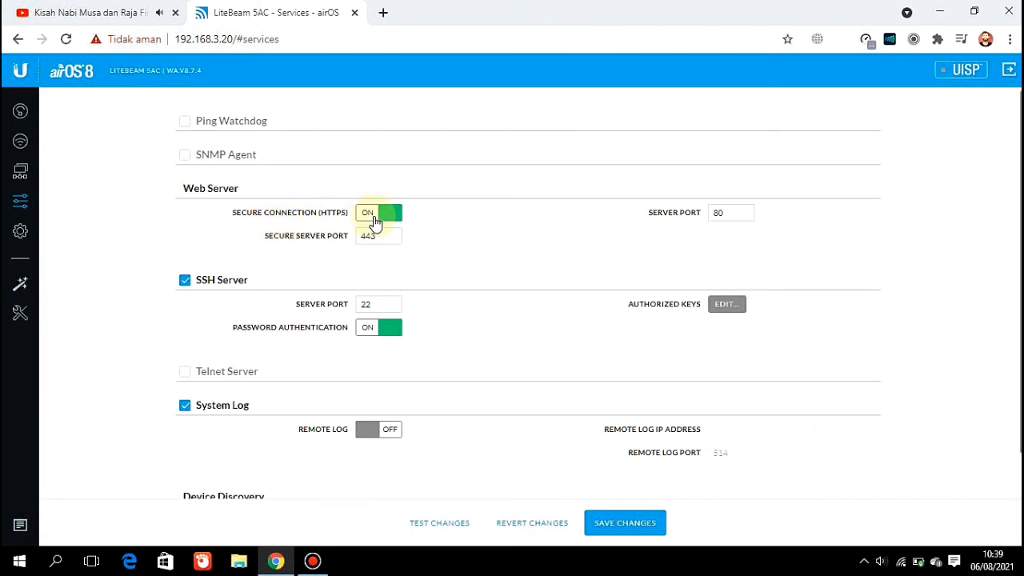
{"action": "scroll", "coordinate": [374, 224], "scroll_direction": "down", "scroll_amount": 1}
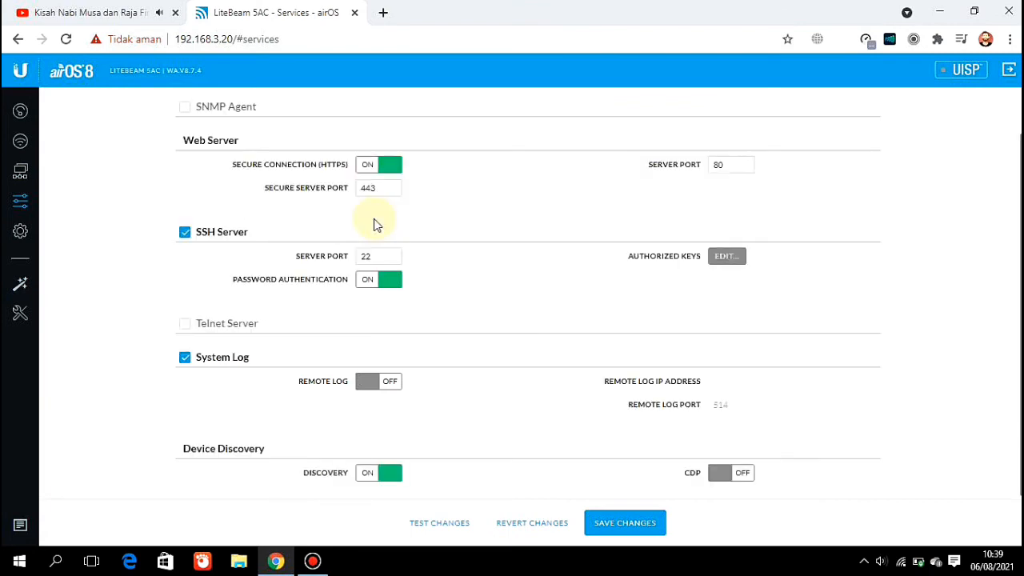
{"action": "left_click", "coordinate": [30, 238]}
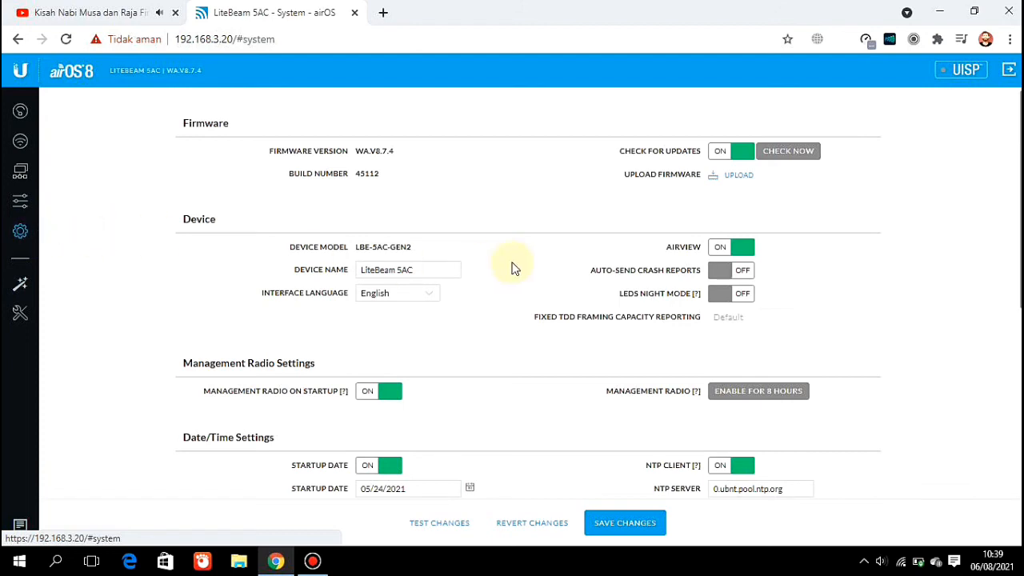
Step: Try LiteBeam 5AC AP as the device name and restore the original name
{"action": "left_click", "coordinate": [435, 268]}
{"action": "double_click", "coordinate": [430, 269]}
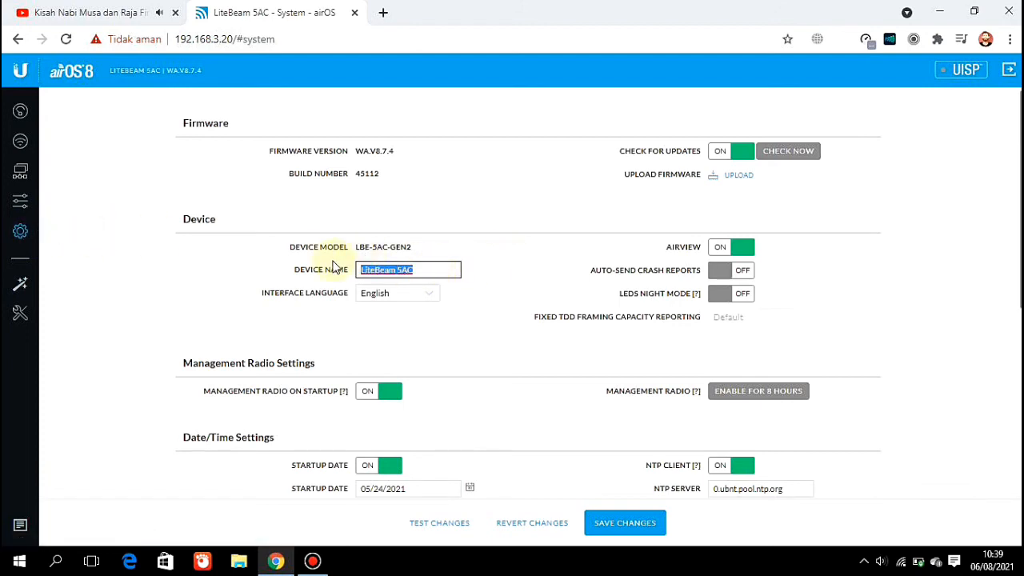
{"action": "left_click_drag", "start_coordinate": [358, 268], "coordinate": [427, 268]}
{"action": "left_click", "coordinate": [421, 269]}
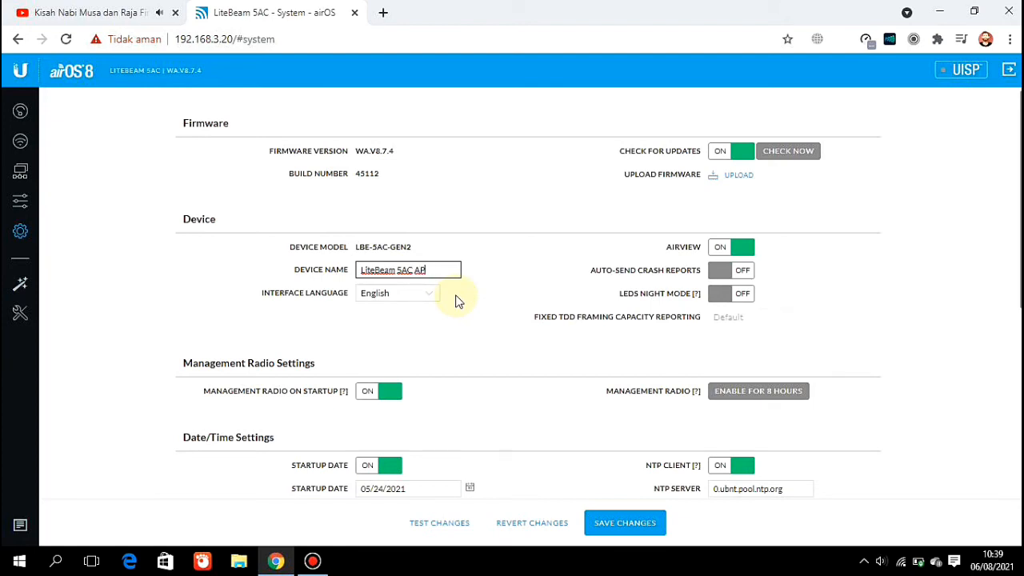
{"action": "left_click", "coordinate": [503, 272]}
Step: Examine the interface language options, keeping English, and the Management Radio on Startup setting
{"action": "left_click", "coordinate": [415, 295]}
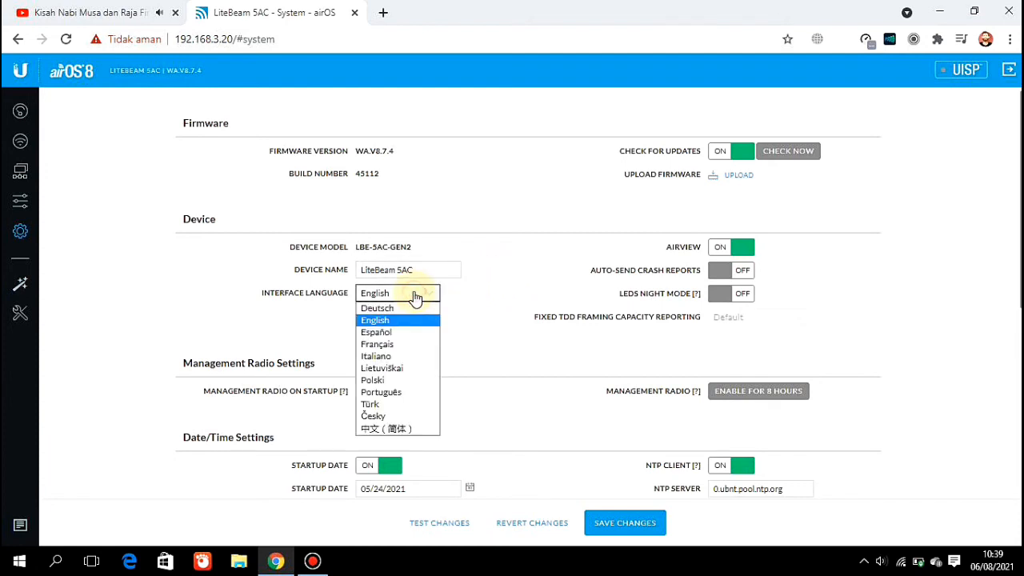
{"action": "left_click", "coordinate": [381, 319]}
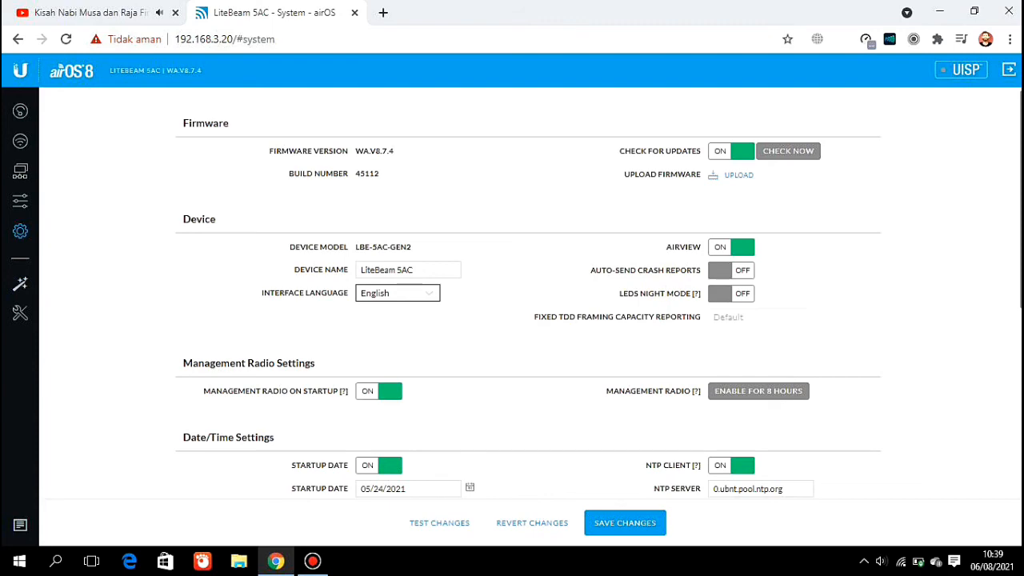
{"action": "scroll", "coordinate": [1005, 307], "scroll_direction": "down", "scroll_amount": 3}
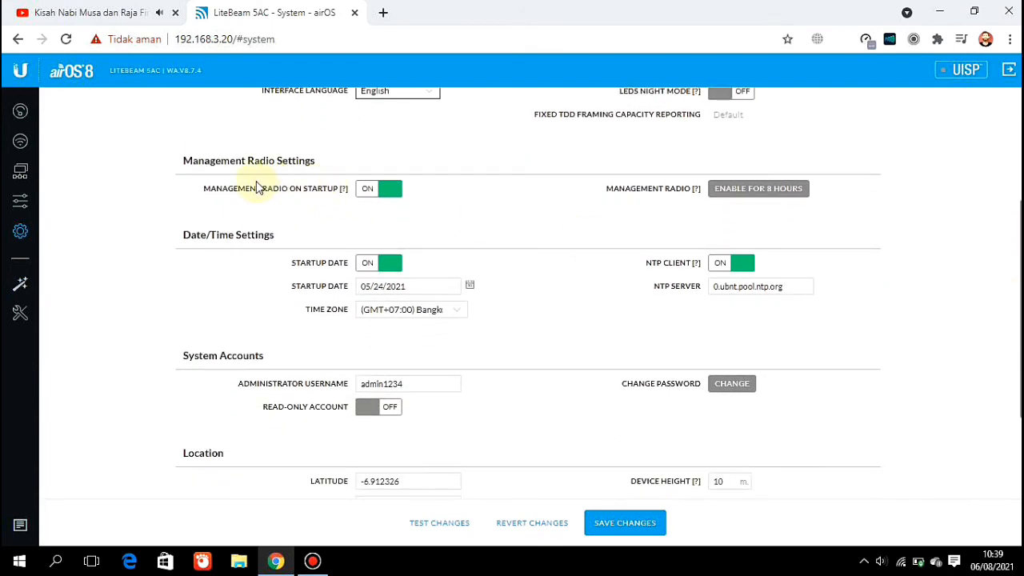
{"action": "left_click_drag", "start_coordinate": [199, 192], "coordinate": [343, 194]}
{"action": "left_click", "coordinate": [331, 200]}
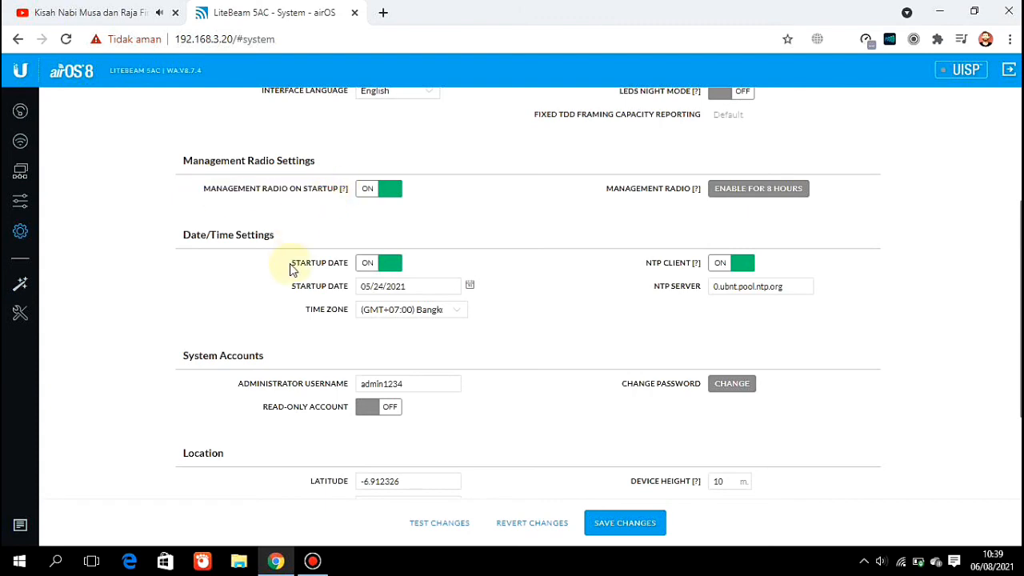
Step: Examine the startup date and time zone settings, keeping (GMT+07:00) Bangkok, Hanoi, Jakarta, and view the remaining system settings down to device maintenance
{"action": "left_click_drag", "start_coordinate": [290, 268], "coordinate": [366, 267]}
{"action": "left_click", "coordinate": [470, 286]}
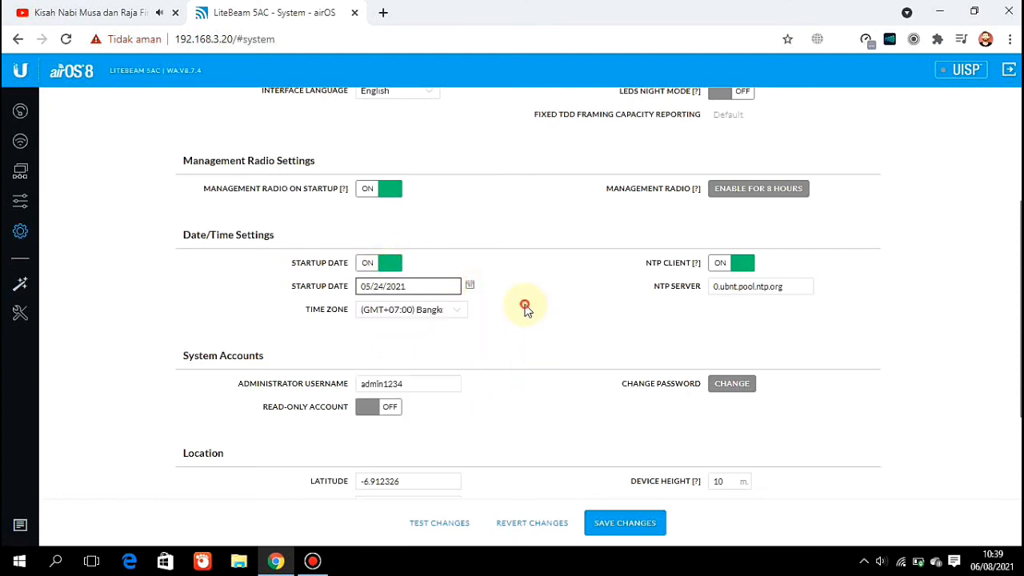
{"action": "left_click", "coordinate": [524, 306]}
{"action": "left_click", "coordinate": [442, 310]}
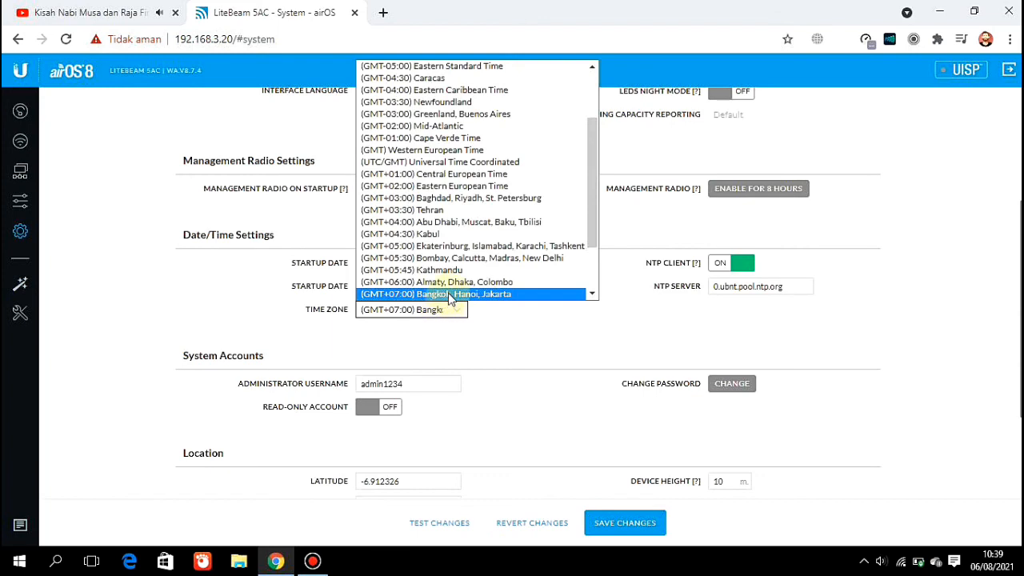
{"action": "left_click", "coordinate": [449, 293]}
{"action": "left_click", "coordinate": [479, 298]}
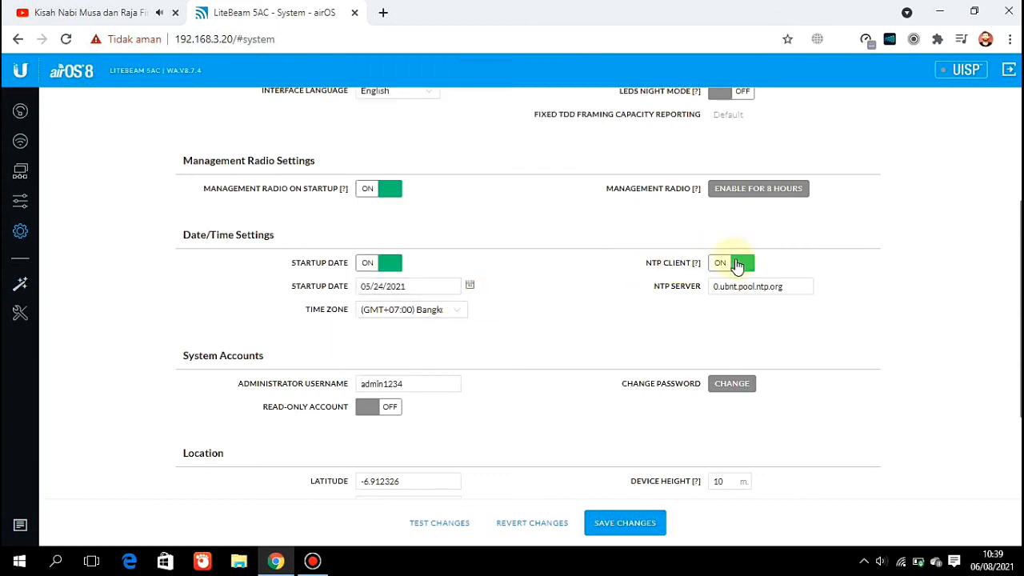
{"action": "scroll", "coordinate": [823, 375], "scroll_direction": "down", "scroll_amount": 3}
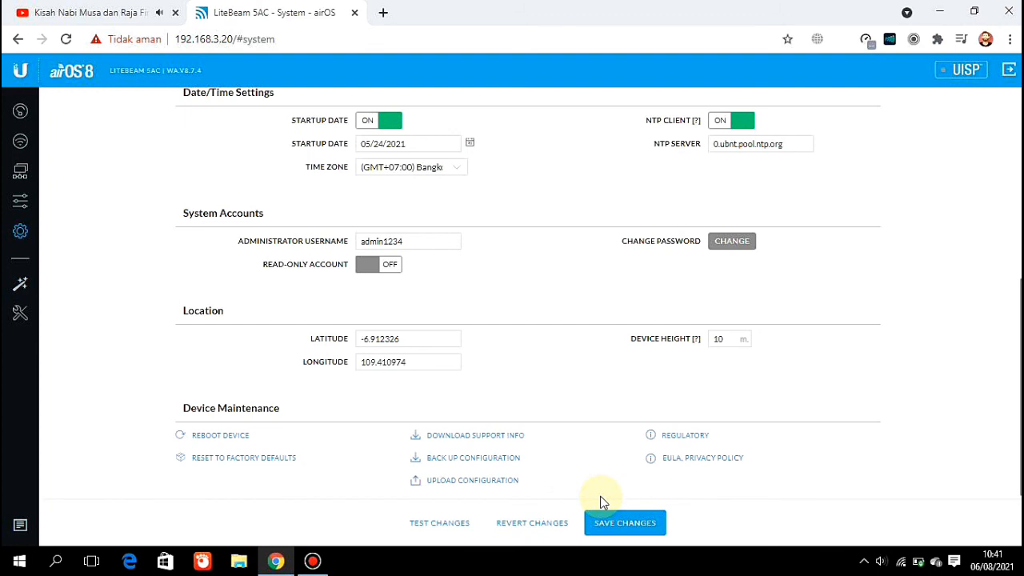
Step: Look over the available device tools, run a Site Survey to view nearby wireless networks, and close it
{"action": "left_click", "coordinate": [22, 312]}
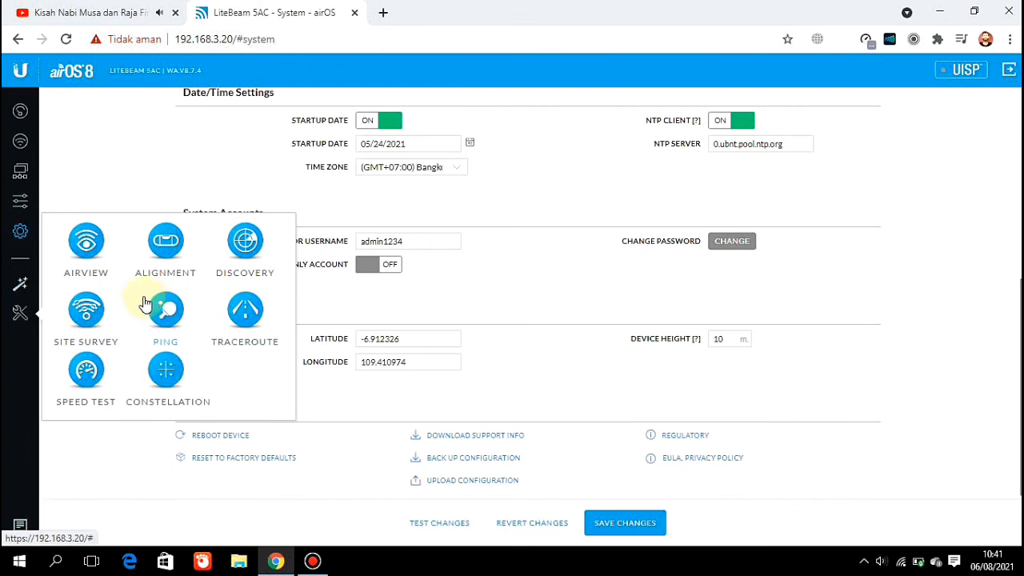
{"action": "left_click", "coordinate": [107, 191]}
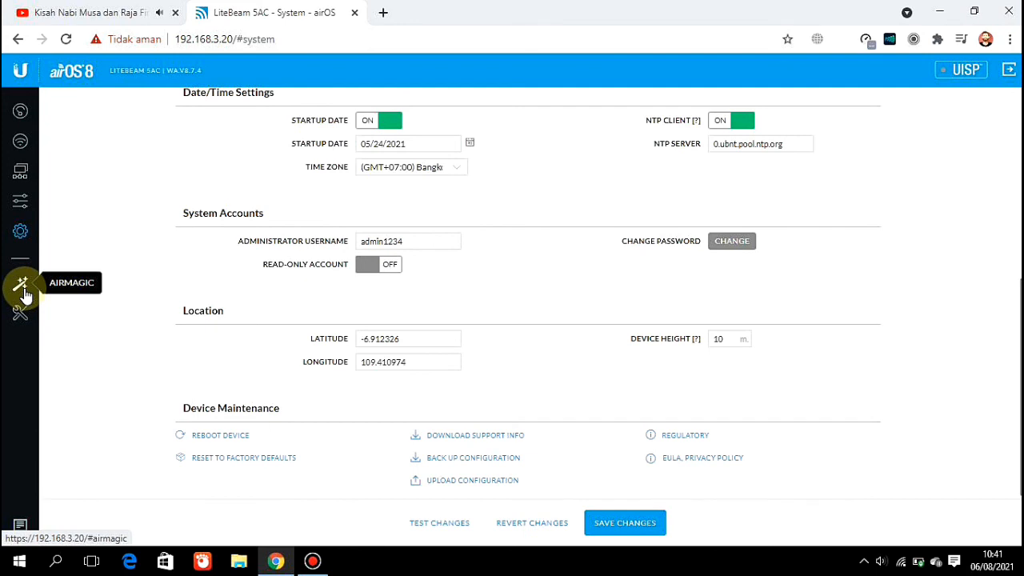
{"action": "left_click", "coordinate": [23, 312]}
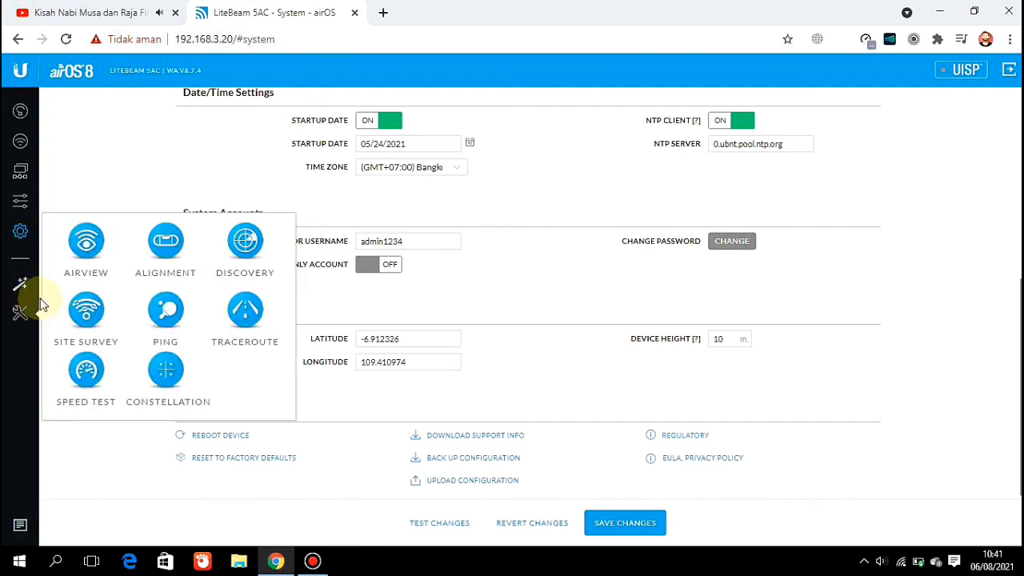
{"action": "left_click", "coordinate": [86, 314]}
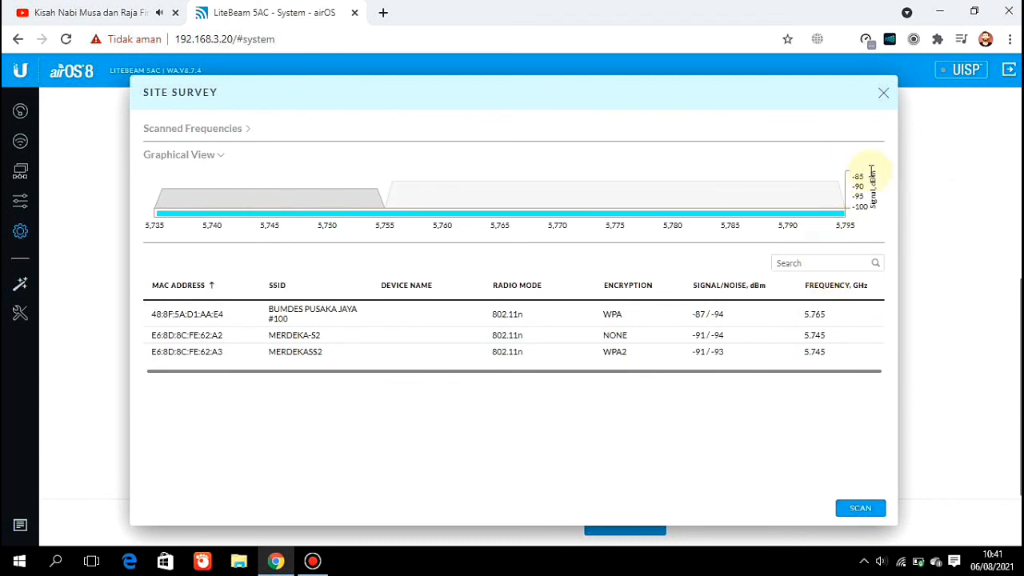
{"action": "left_click", "coordinate": [884, 94]}
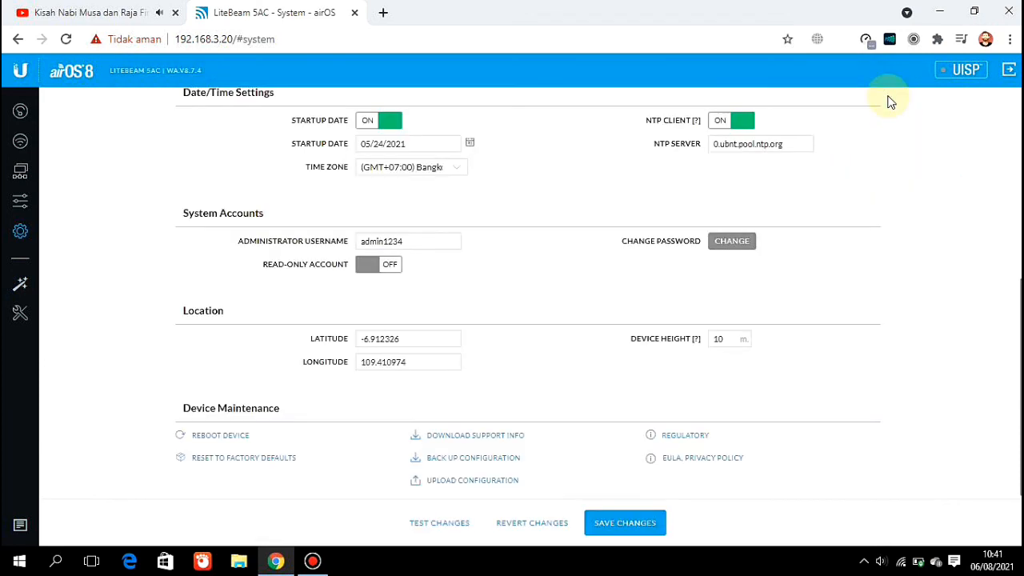